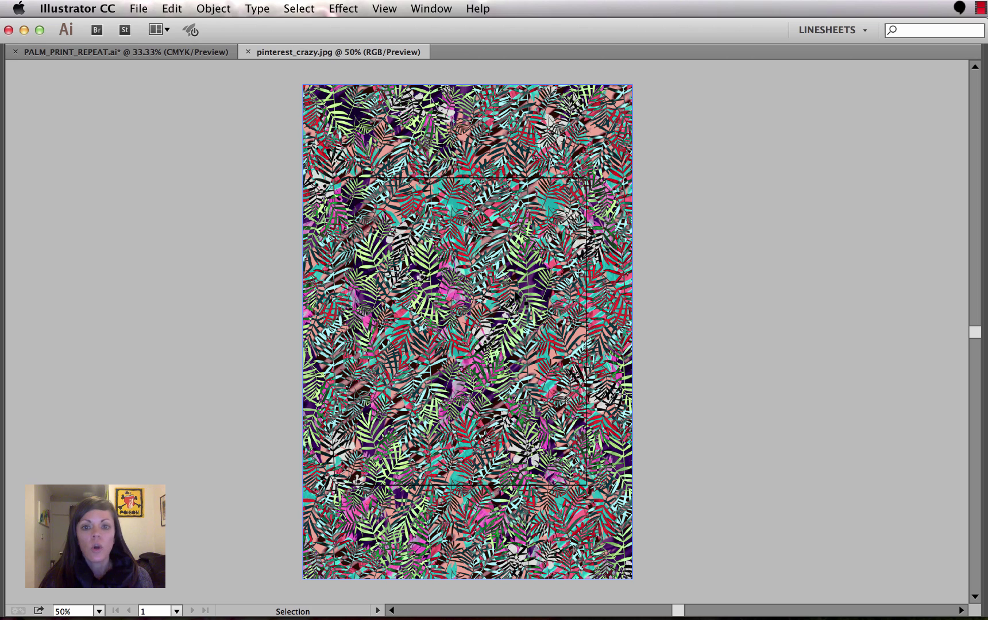
Examine the palm leaf print in pinterest_crazy.jpg, both its magnified details and its overall layout.
click(515, 296)
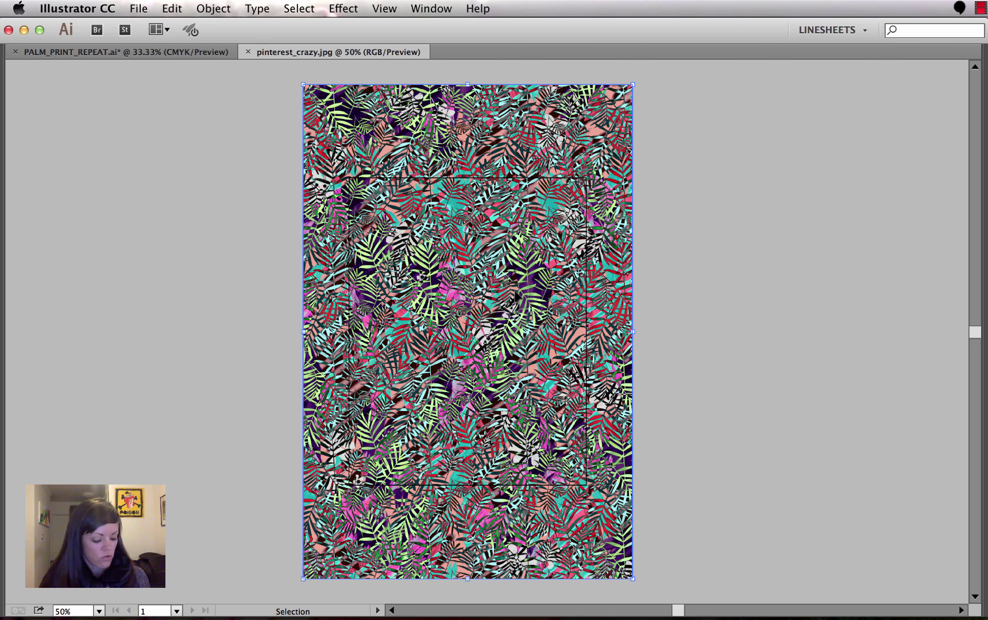
key(z)
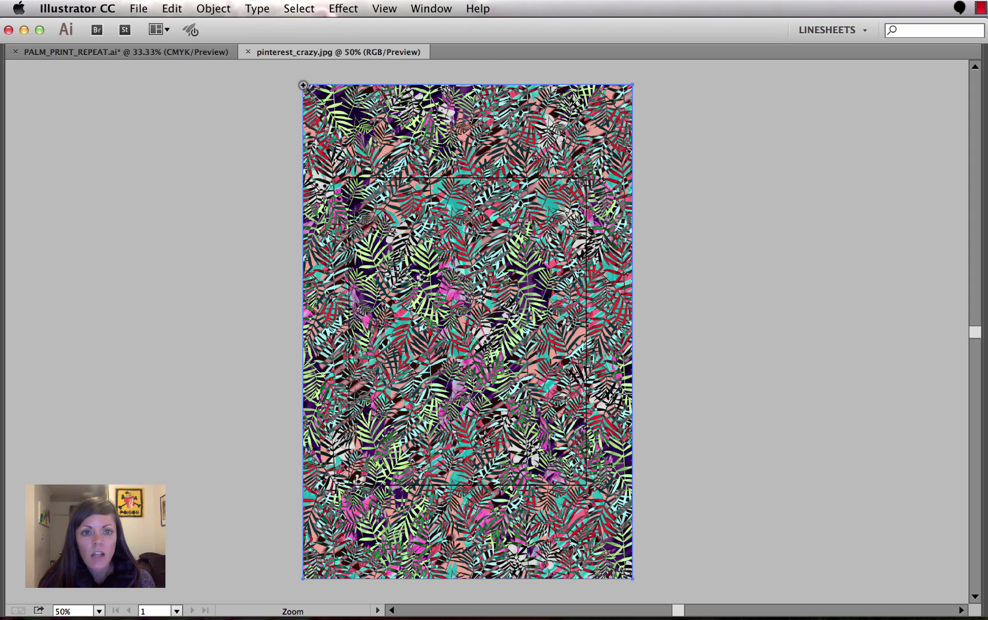
drag(572, 315, 639, 349)
scroll(458, 288, up, 3)
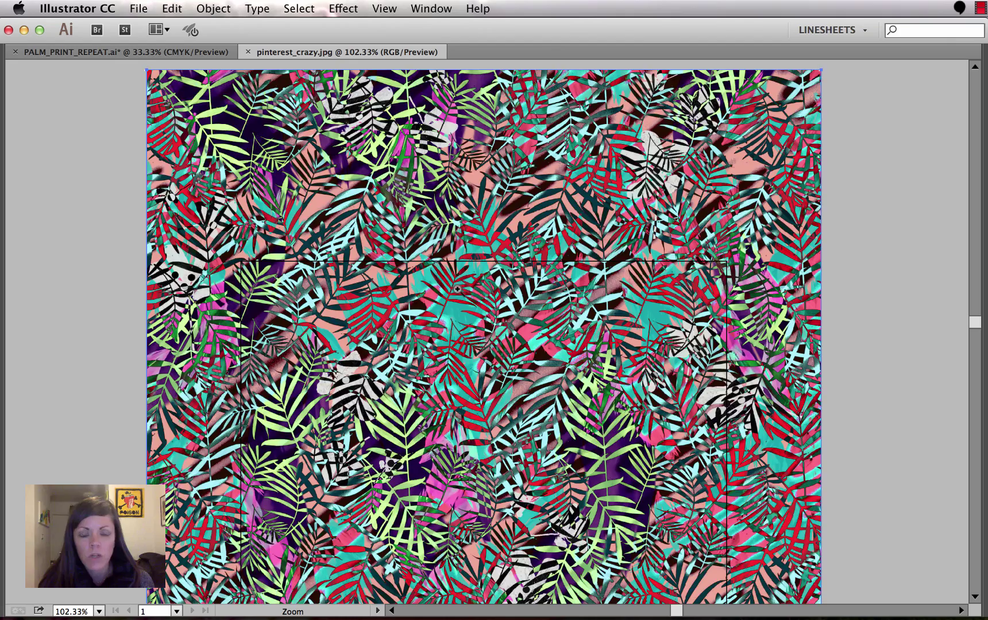
drag(407, 184, 443, 247)
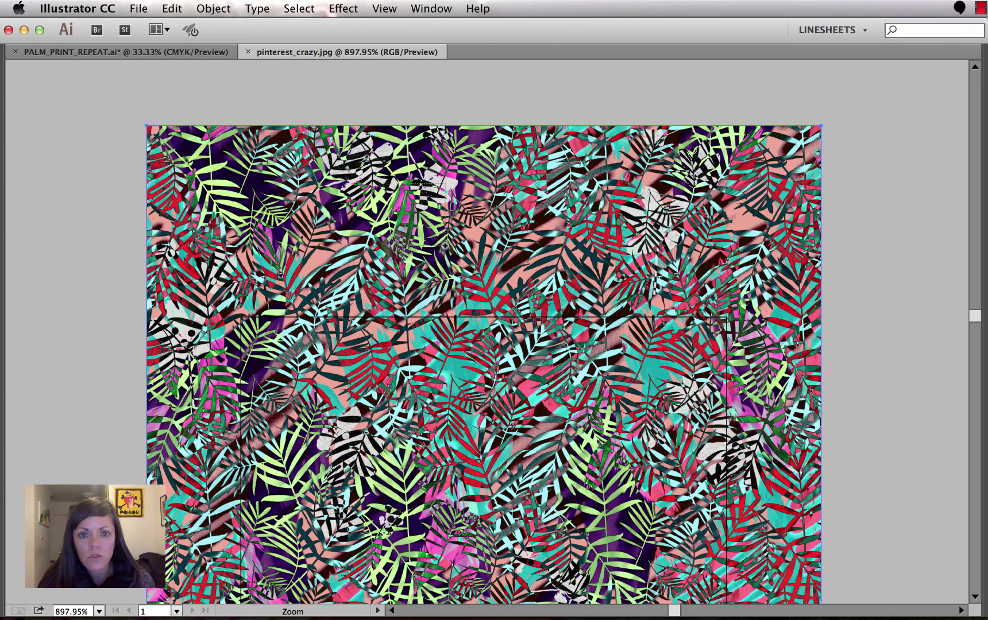
key(v)
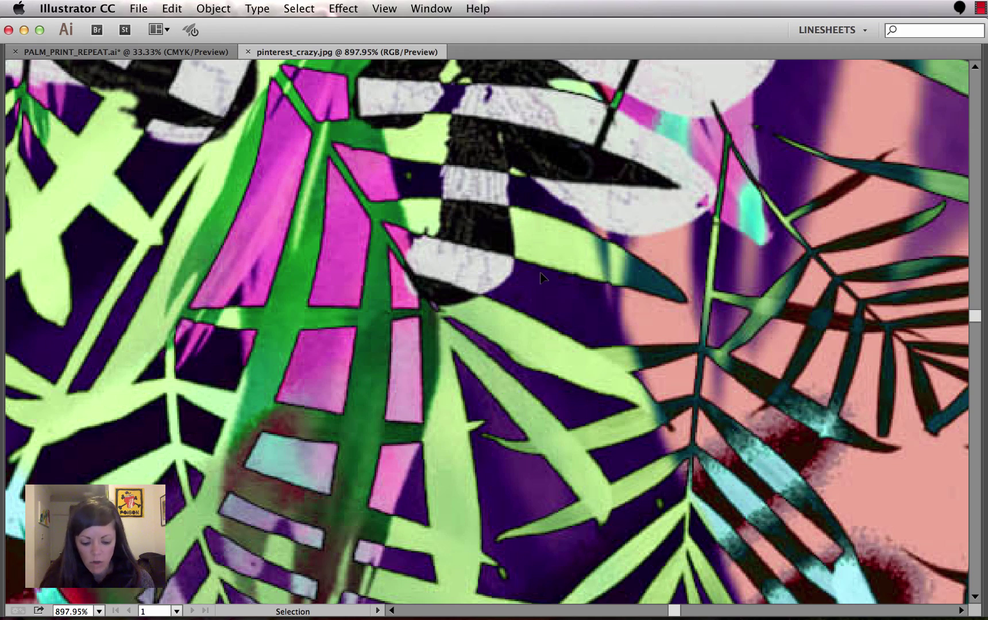
key(super+minus)
key(super+minus)
key(super+minus)
key(super+minus)
key(super+minus)
key(super+minus)
key(super+minus)
key(super+minus)
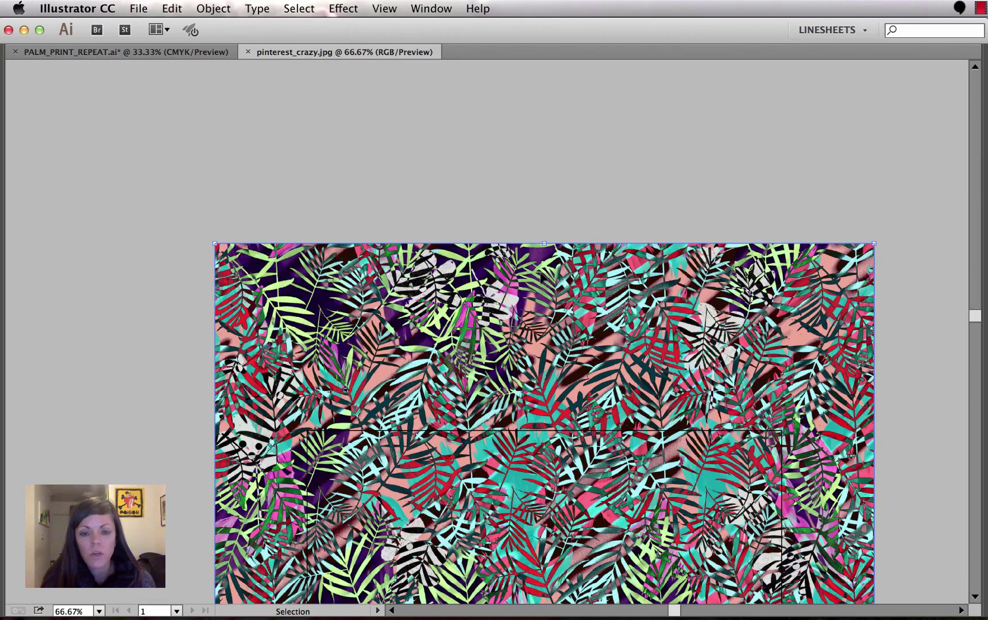
key(super+space)
key(space)
drag(568, 393, 466, 228)
key(super+space)
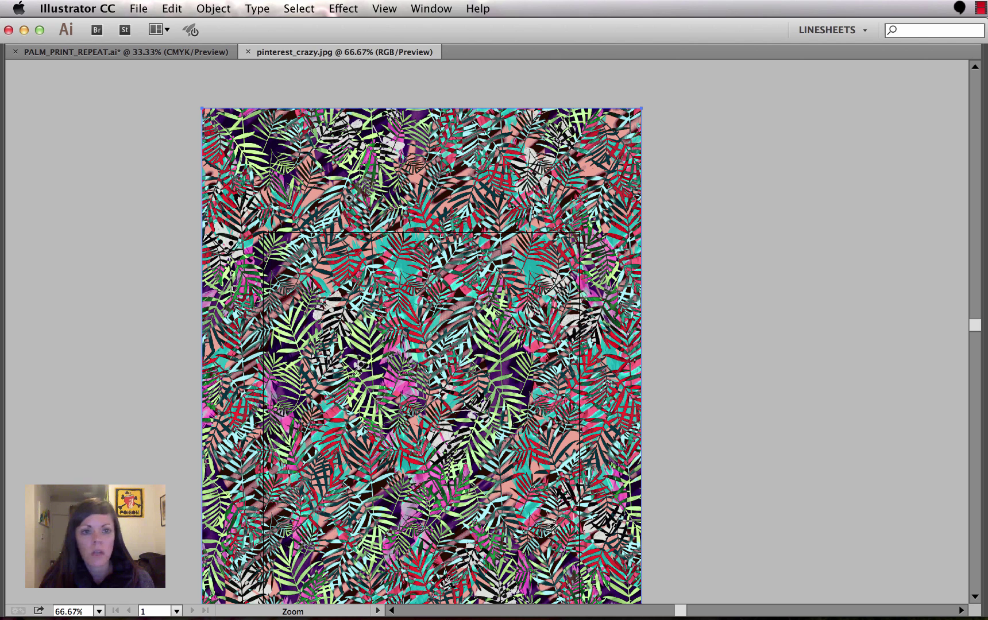
Switch to PALM_PRINT_REPEAT.ai, select the pattern-filled rectangle, and restore the hidden panels with Pattern Options collapsed.
click(181, 50)
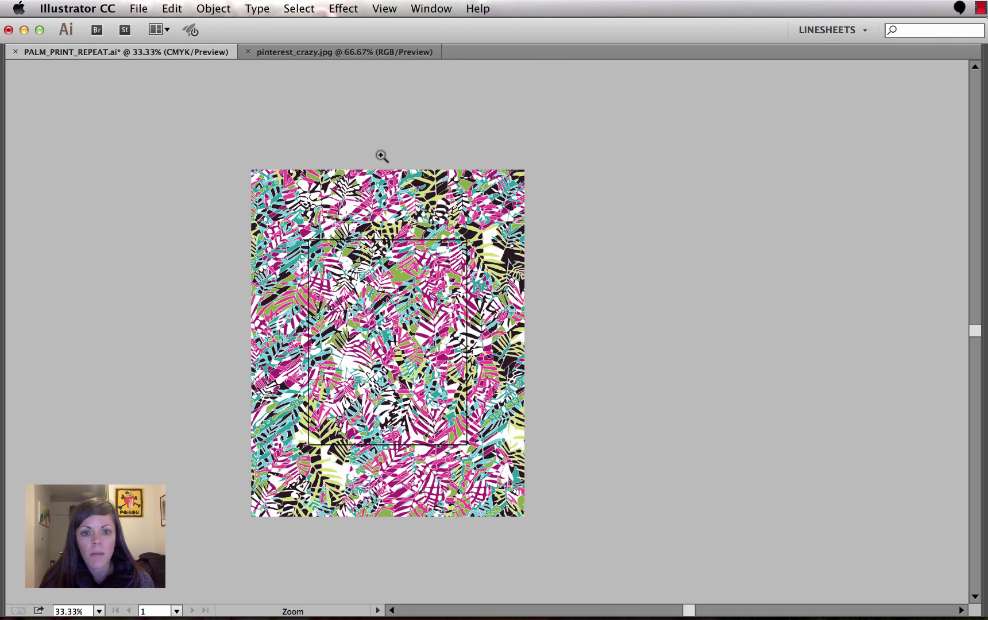
drag(235, 157, 549, 544)
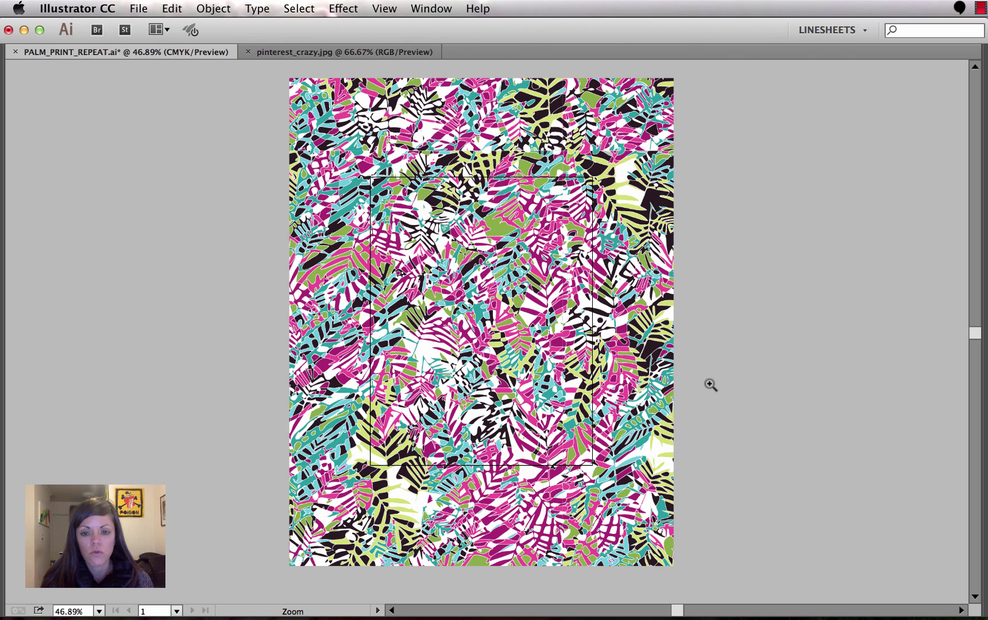
key(v)
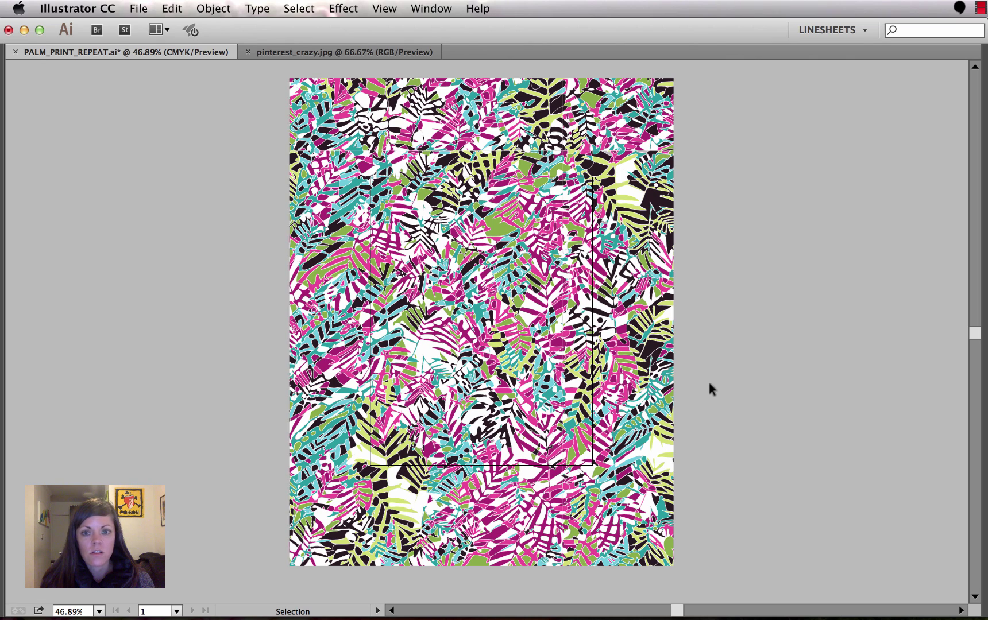
click(656, 370)
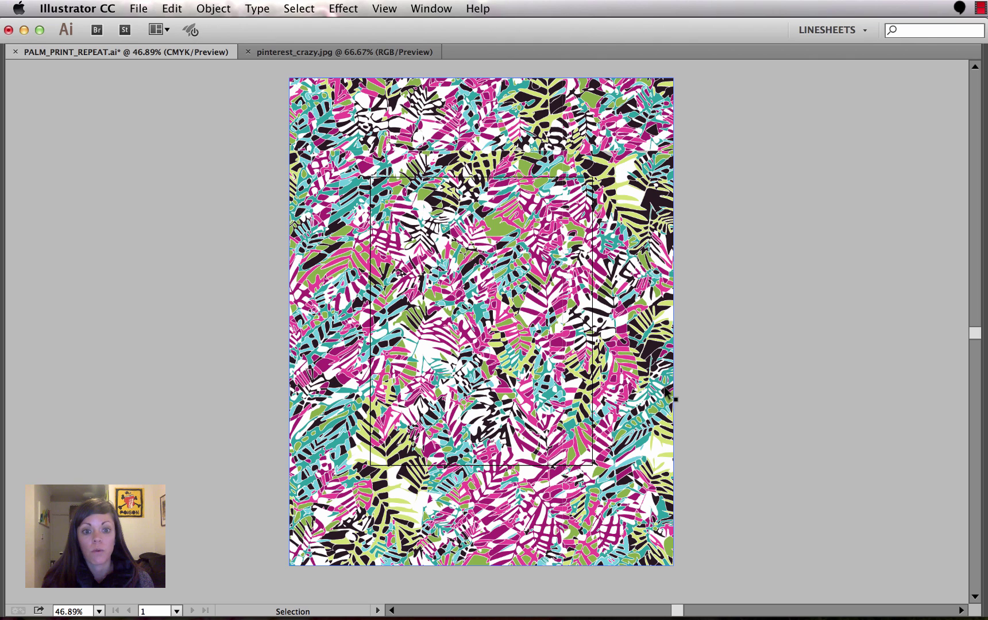
click(459, 246)
key(Tab)
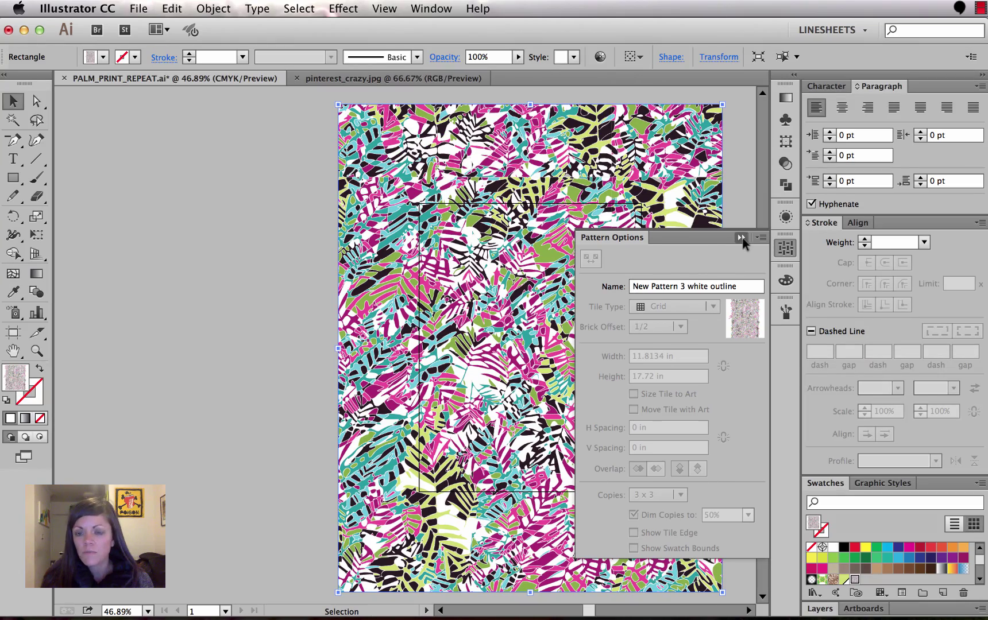
click(742, 238)
Shift the palm pattern fill inside the rectangle while leaving the rectangle itself in place.
drag(643, 424, 612, 367)
key(z)
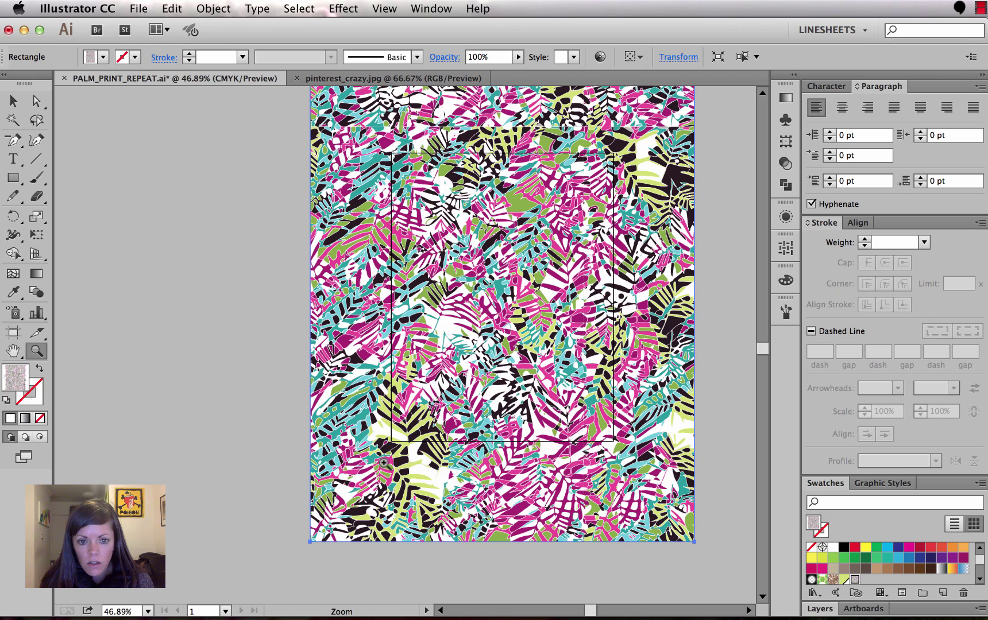
drag(384, 462, 743, 552)
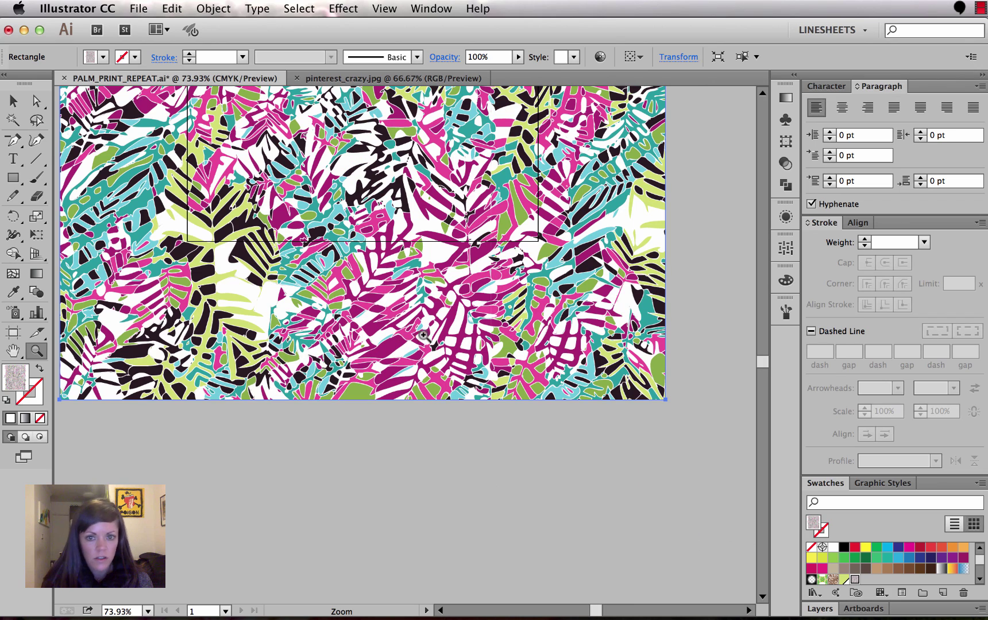
key(a)
drag(460, 352, 424, 319)
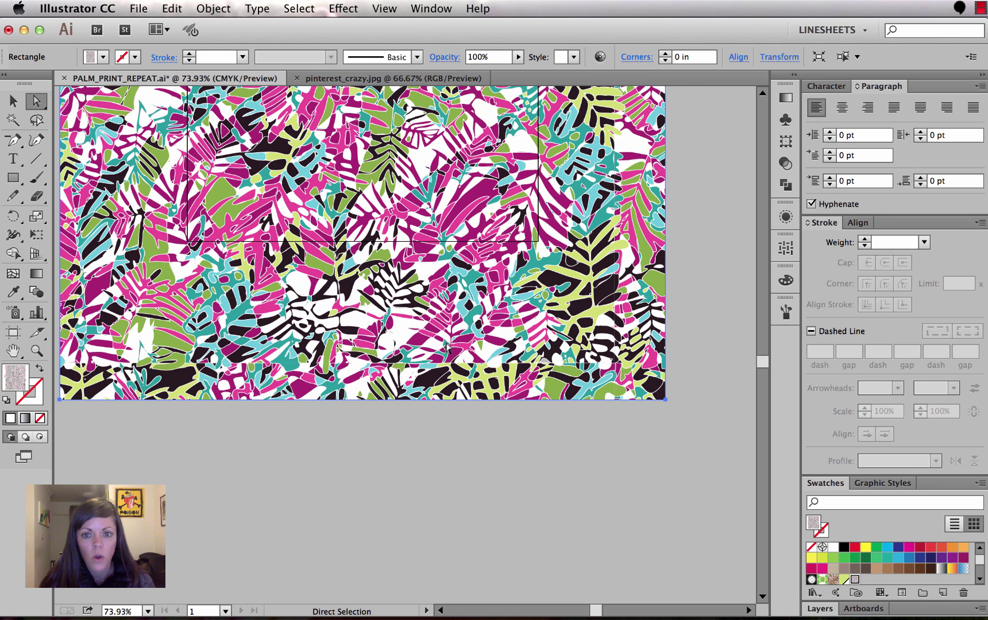
Examine the horizontal join between the pattern tiles near the rectangle's lower edge.
key(z)
drag(124, 334, 579, 401)
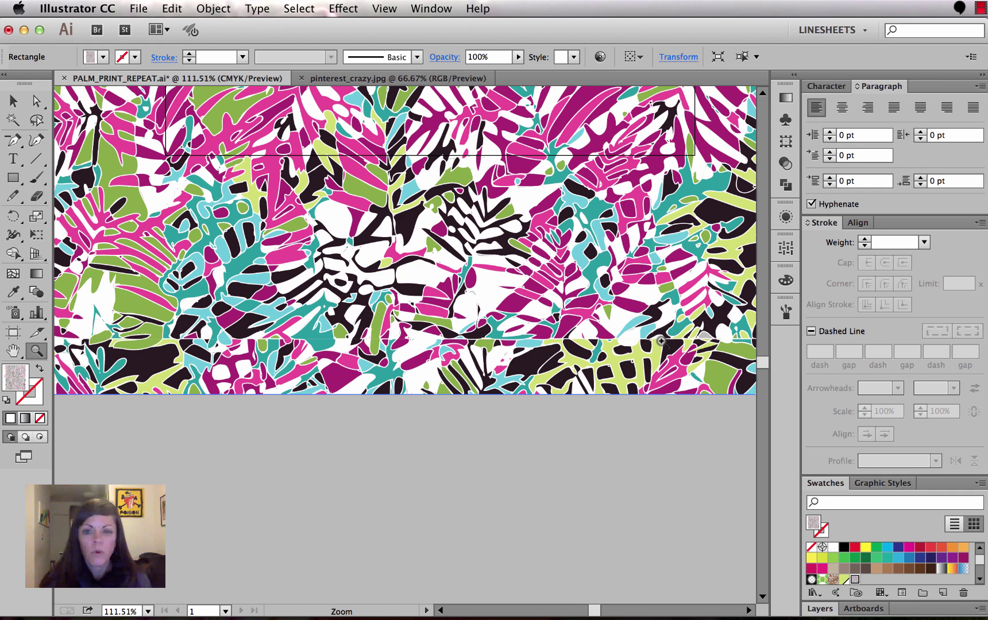
key(super+1)
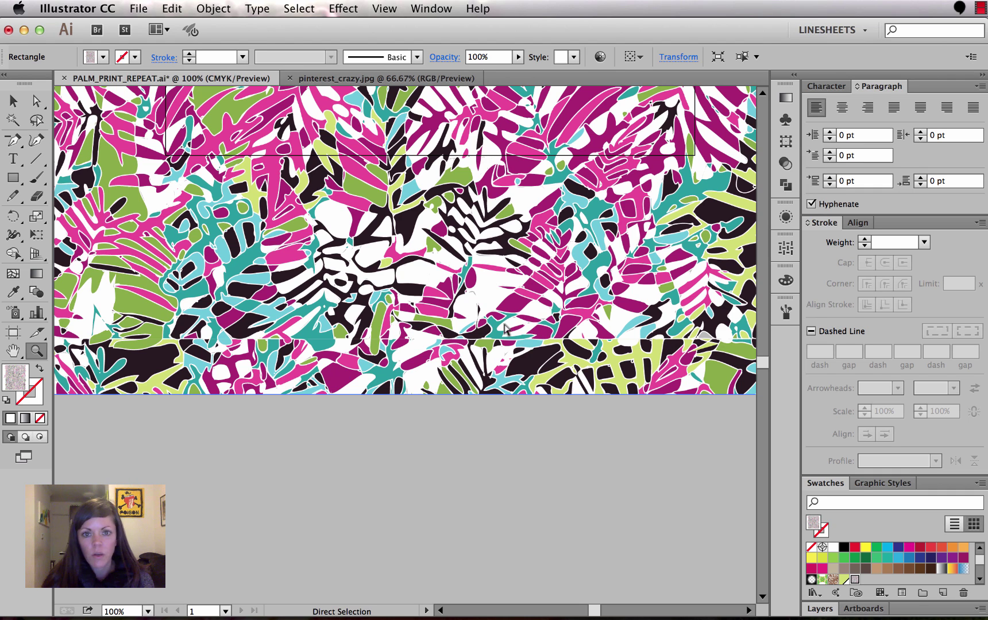
key(super+minus)
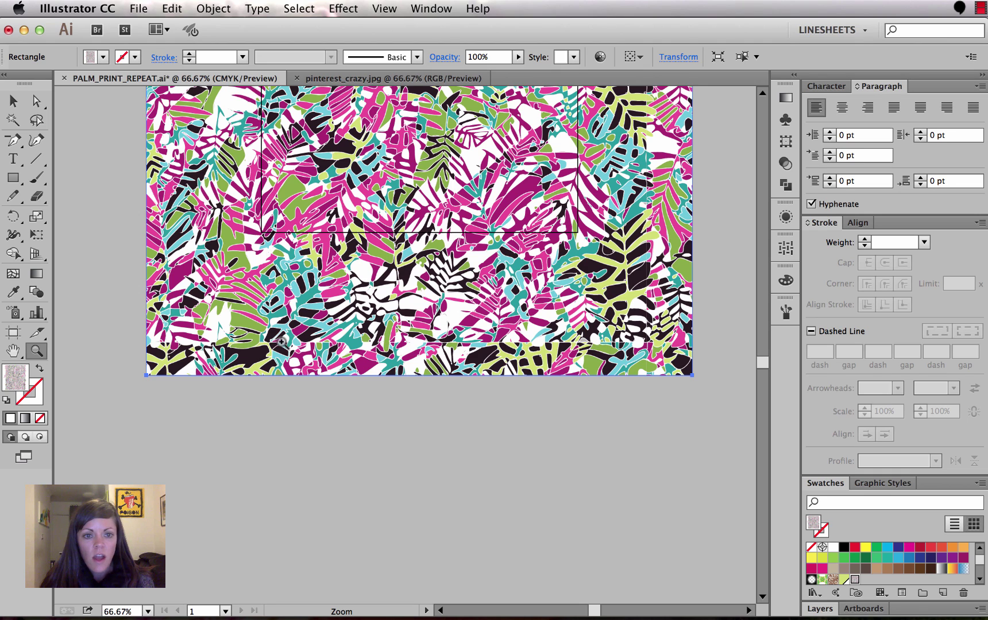
super+click(514, 446)
Reapply the palm pattern swatch to the rectangle and open New Pattern 3 white outline for editing.
key(v)
click(503, 311)
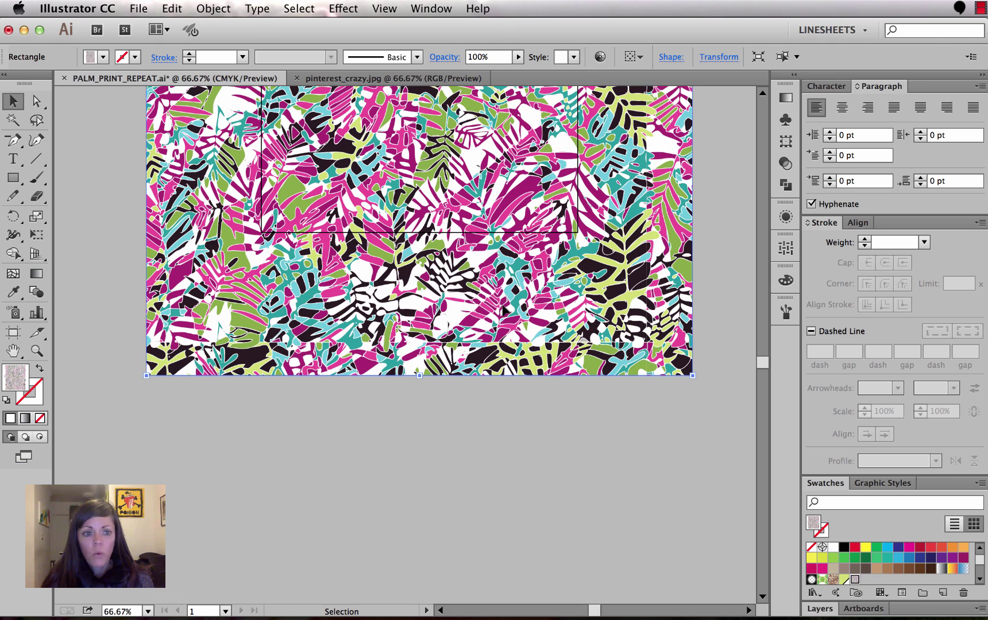
click(855, 581)
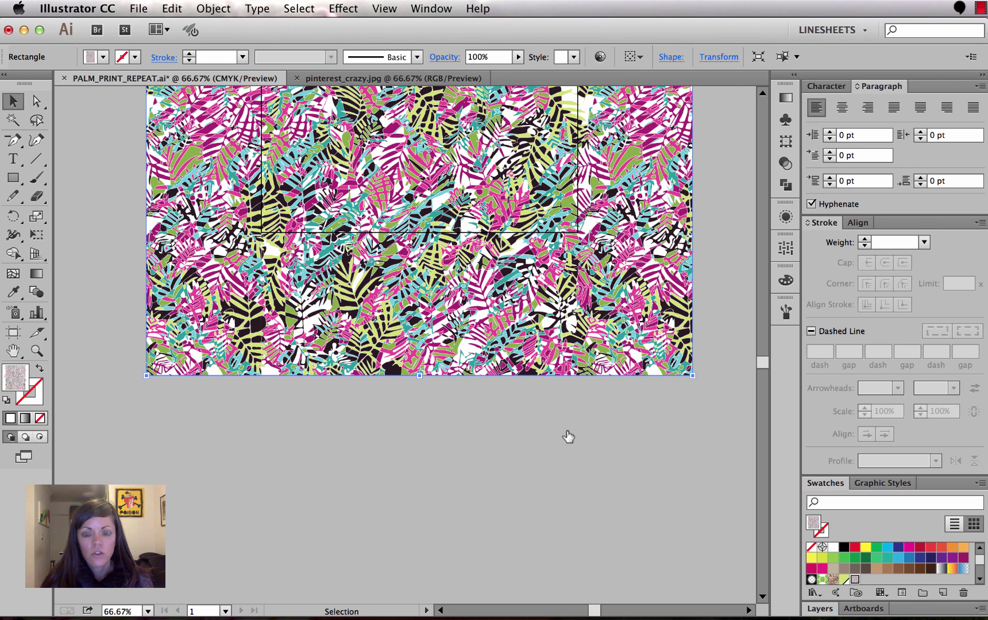
double_click(373, 356)
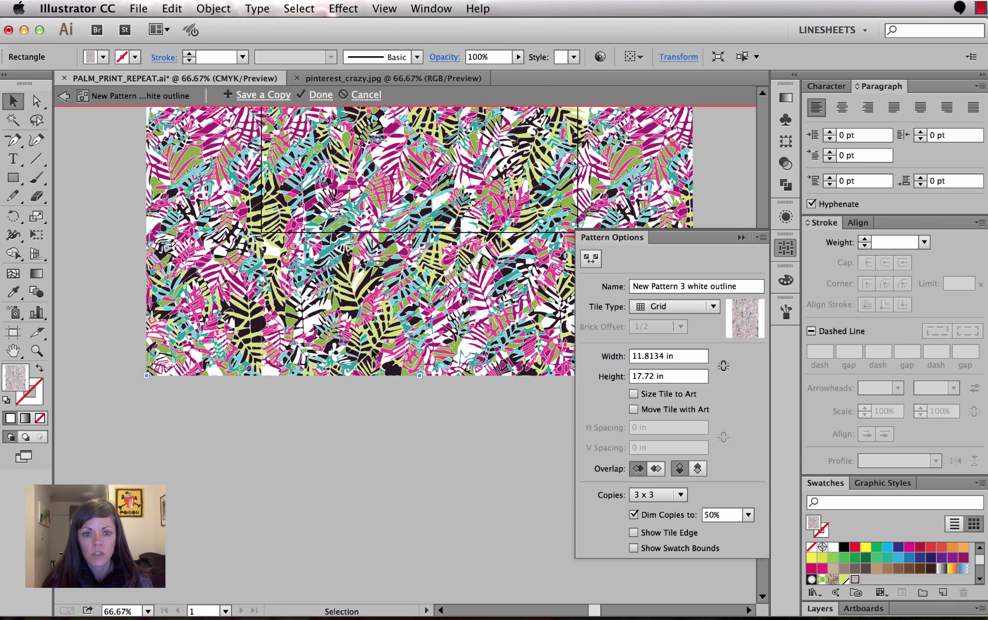
click(339, 244)
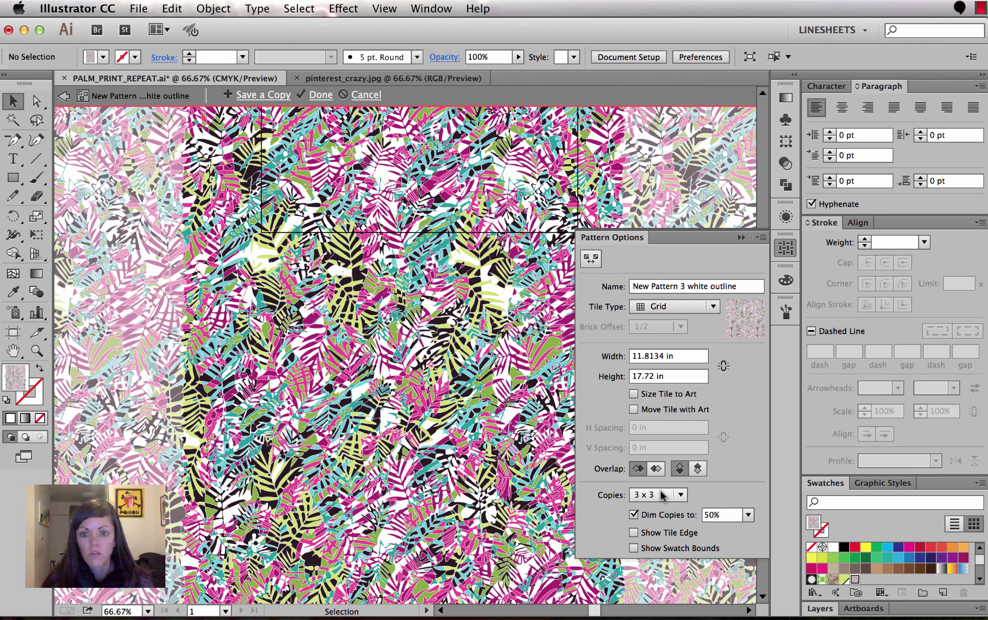
Set the pattern's preview copies to 1 x 1 and collapse the Pattern Options panel.
click(438, 8)
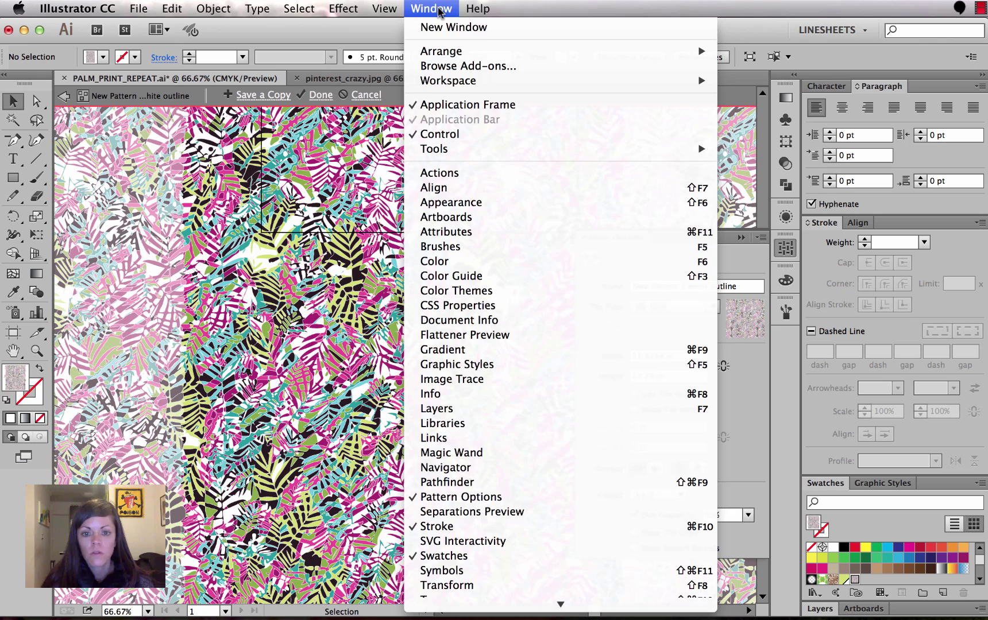
click(438, 9)
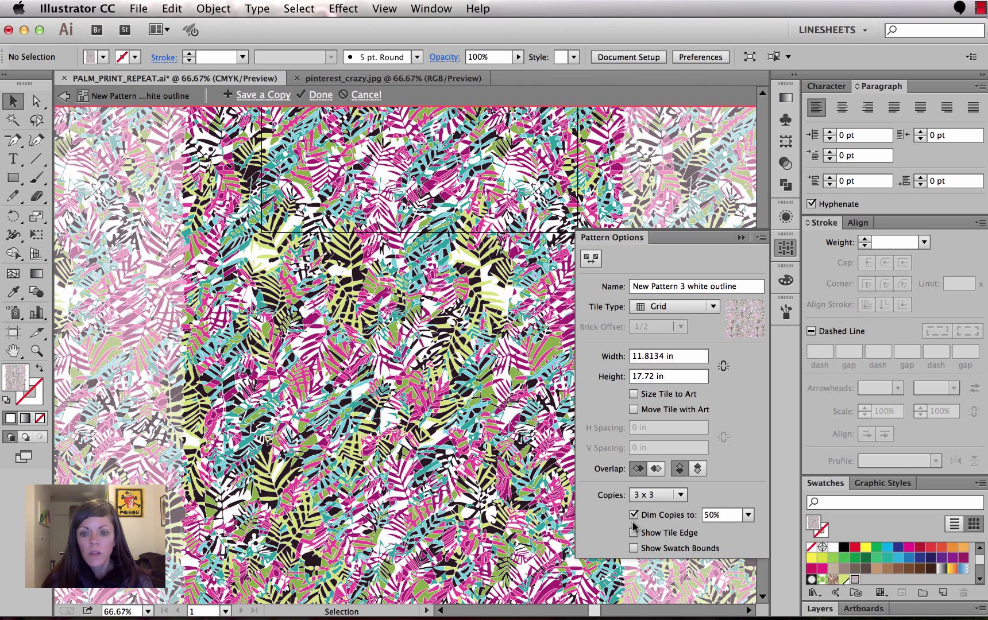
click(652, 496)
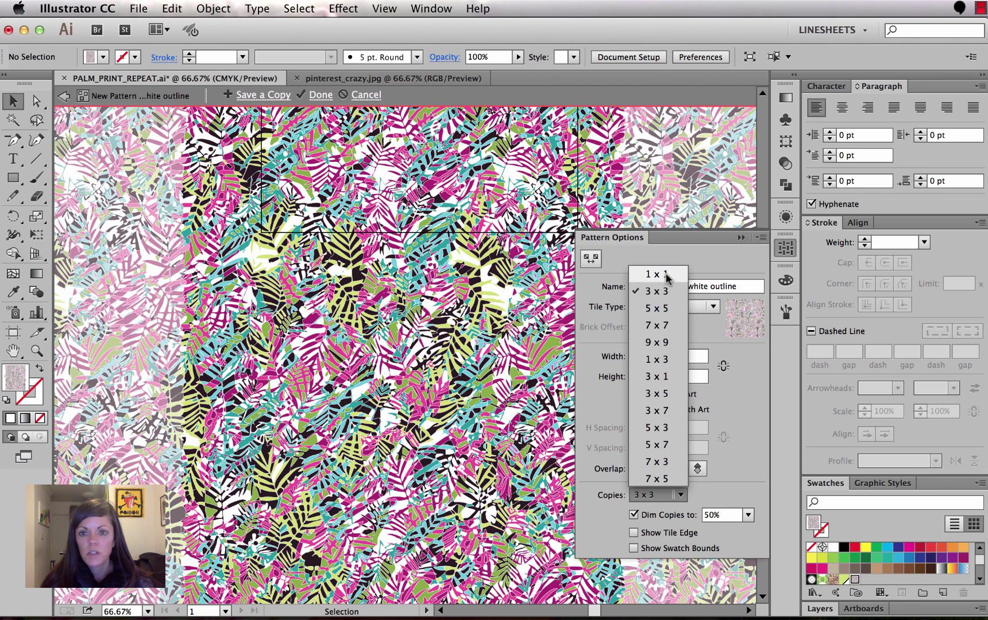
click(667, 278)
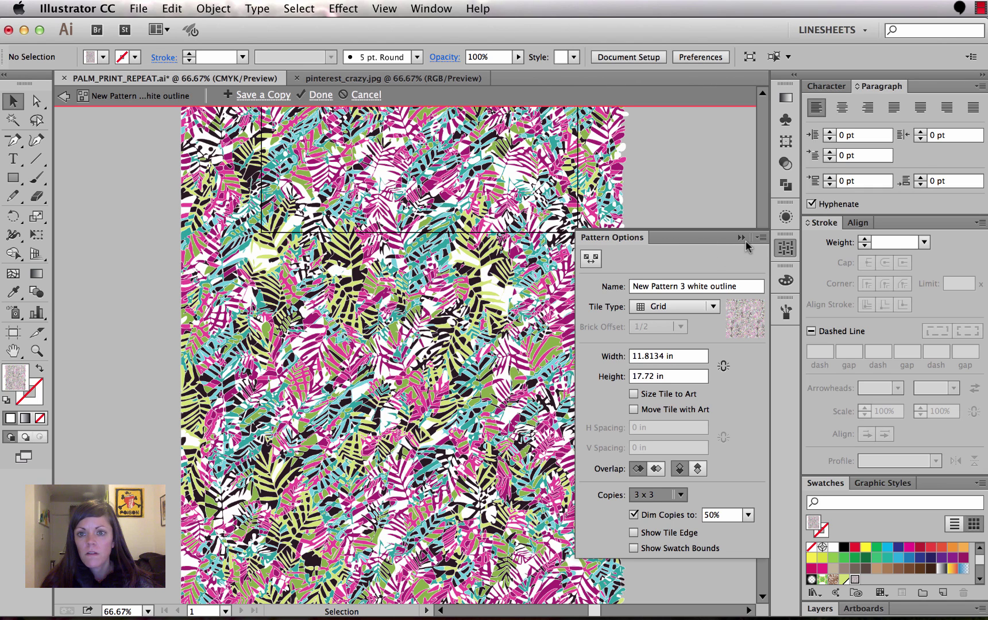
click(547, 233)
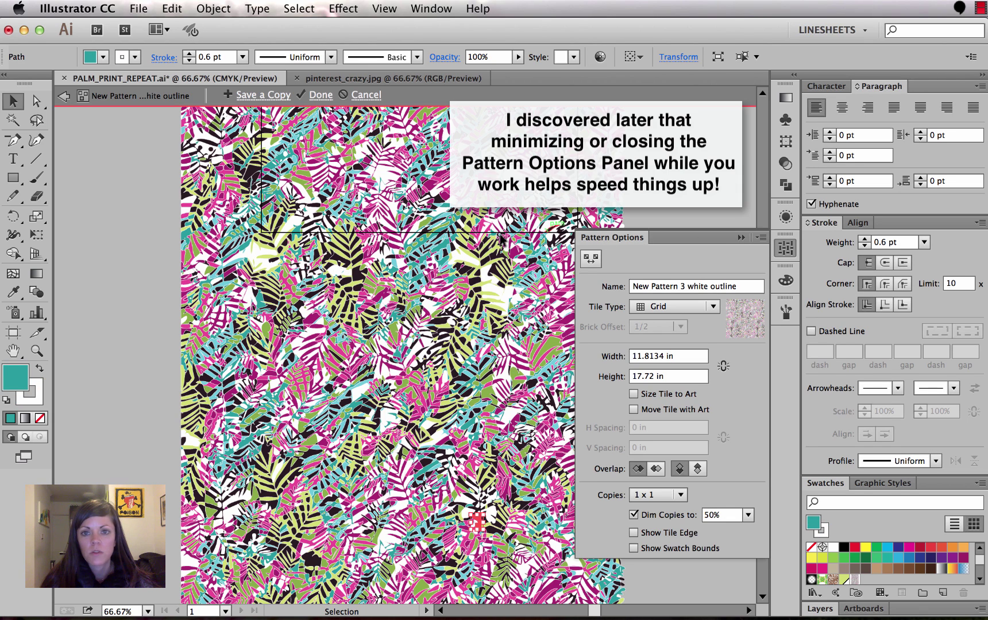
click(594, 236)
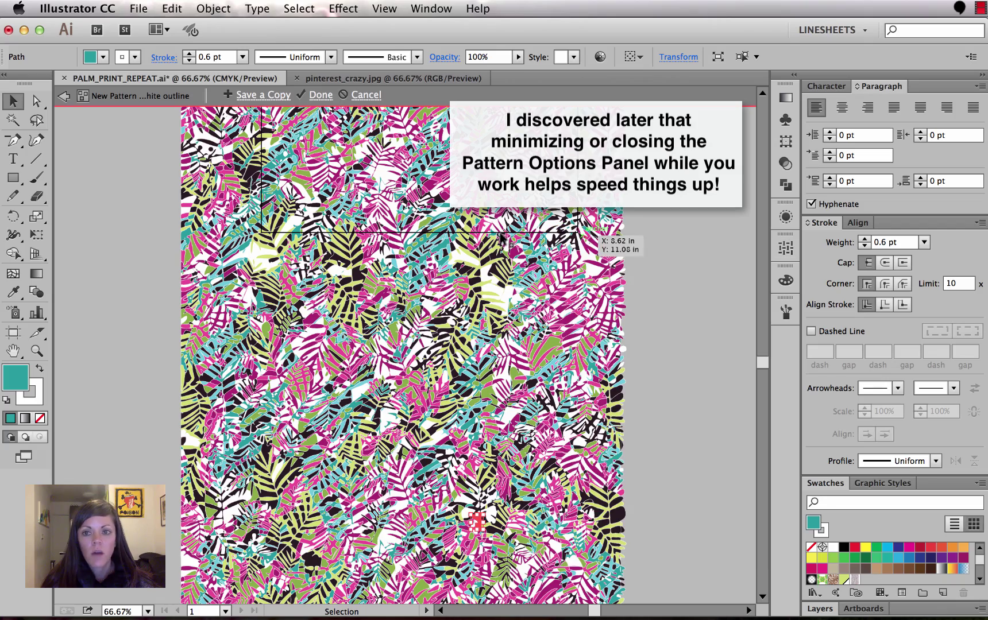
Show the pattern tile's artwork in Outline view and inspect its lower edge with nothing selected.
scroll(506, 233, down, 1)
click(382, 9)
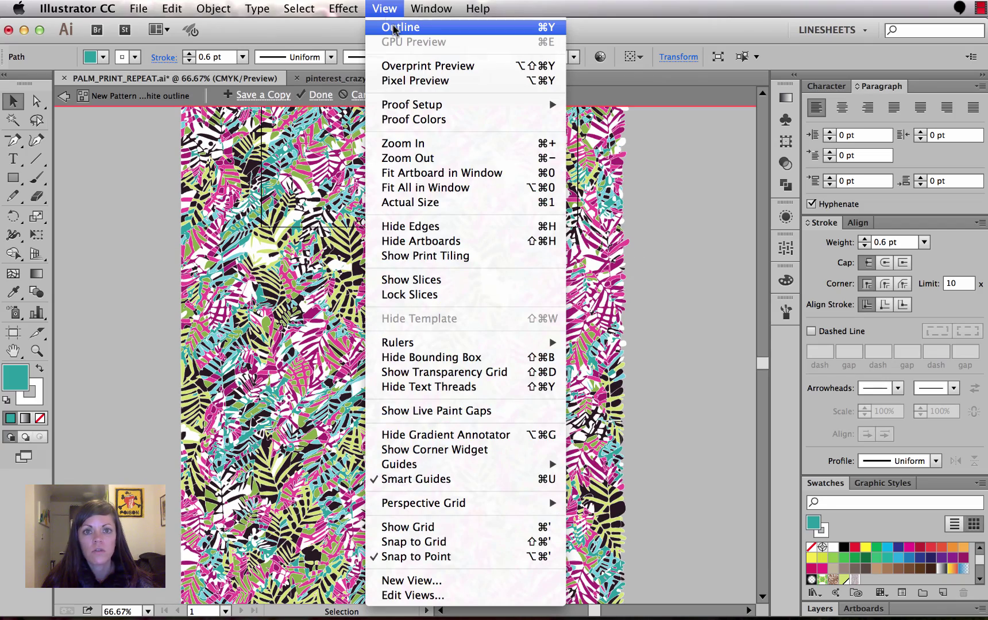
click(395, 30)
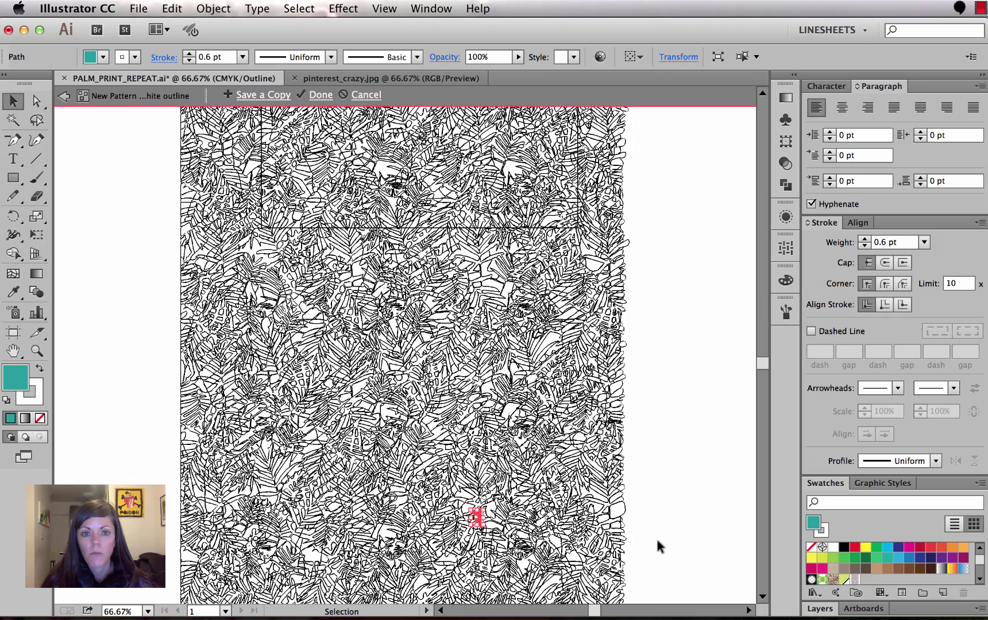
drag(657, 540, 639, 358)
click(612, 523)
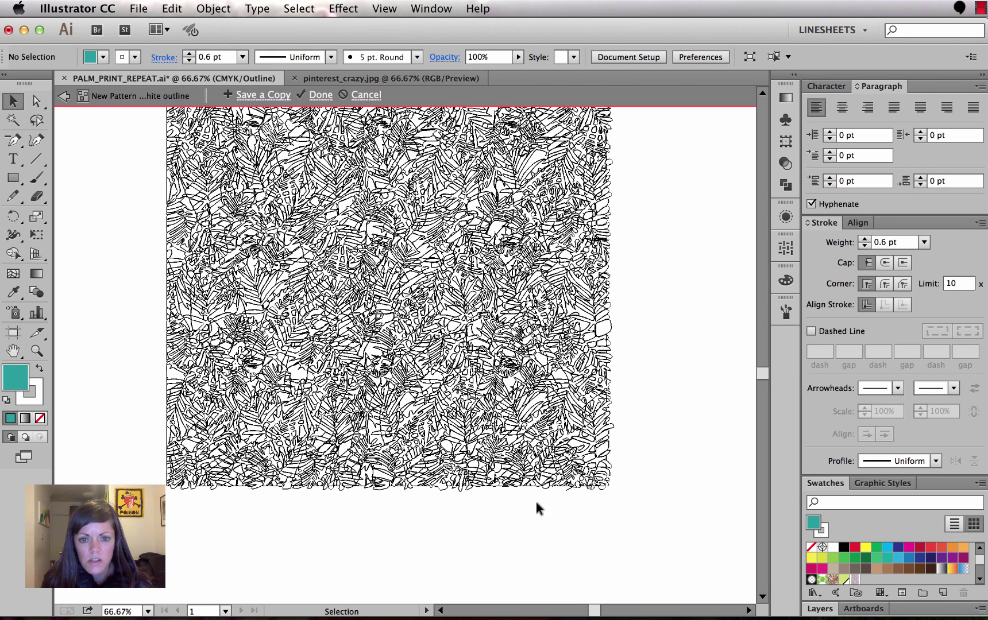
Examine the leaf shapes along the tile's right edge in Outline view, and return the artwork to Preview.
key(z)
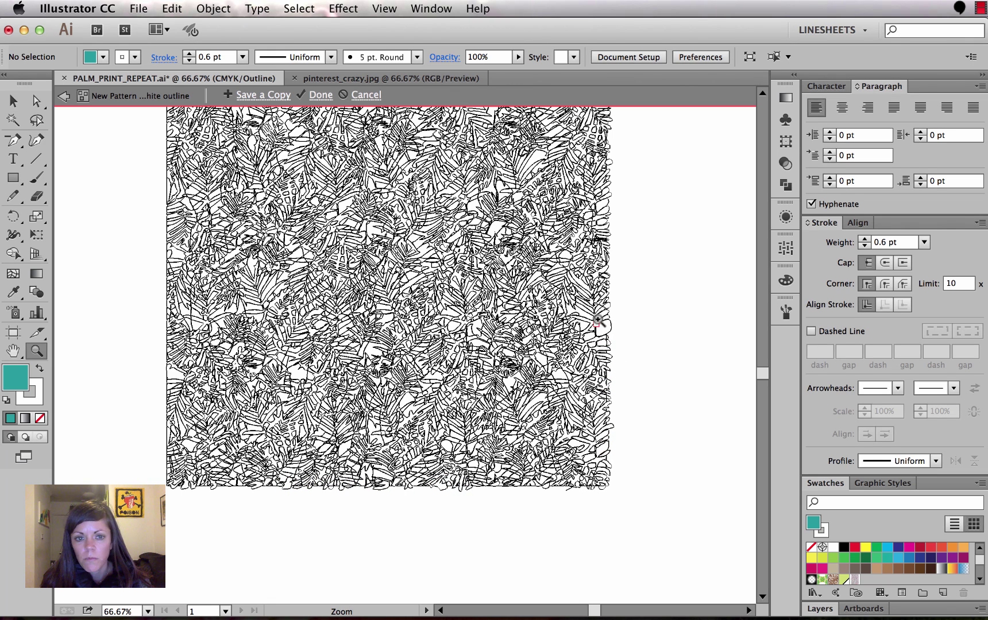
drag(568, 315, 632, 445)
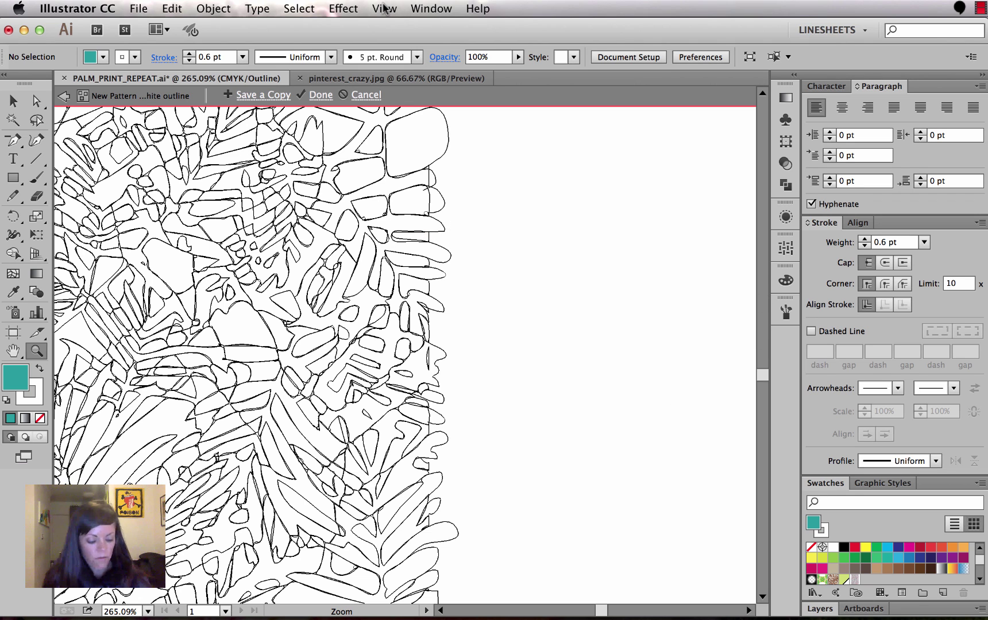
key(super+y)
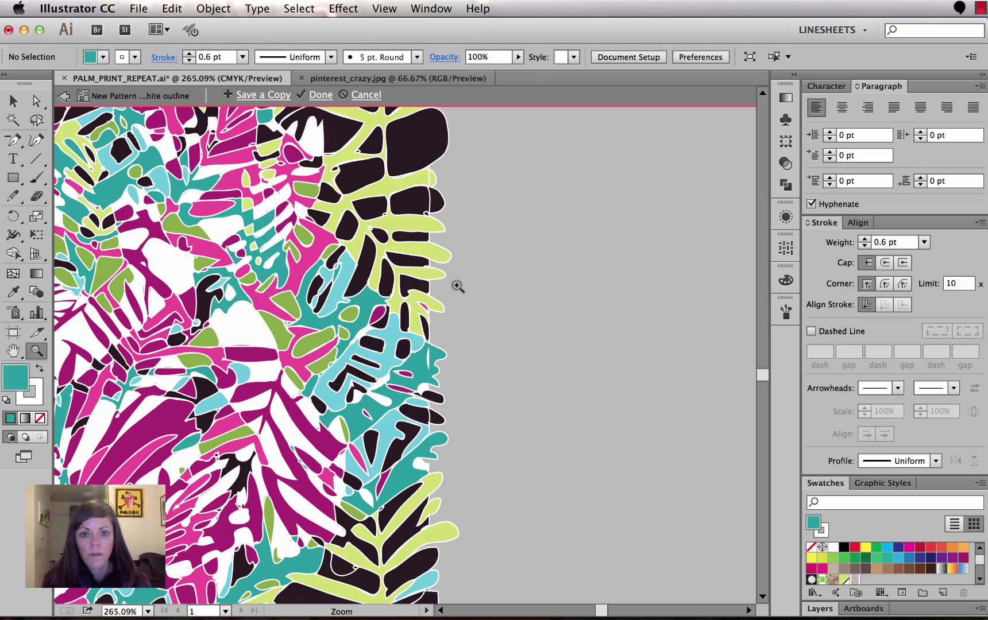
scroll(460, 285, up, 3)
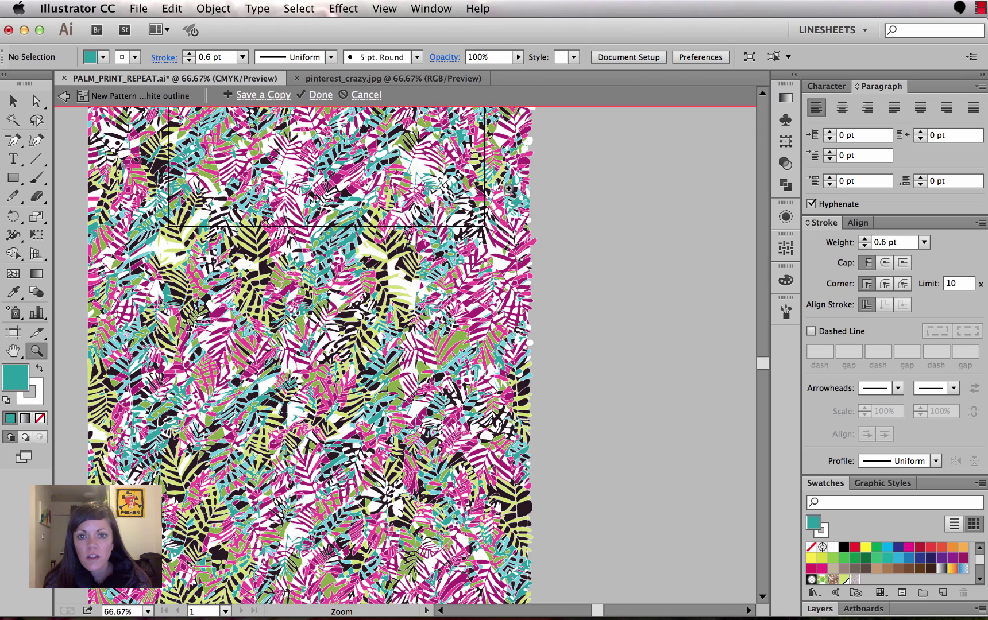
Inspect the pattern tile's side edges, compare them with the pinterest_crazy.jpg reference, and return to PALM_PRINT_REPEAT.ai with the Pattern Options collapsed.
drag(506, 163, 557, 340)
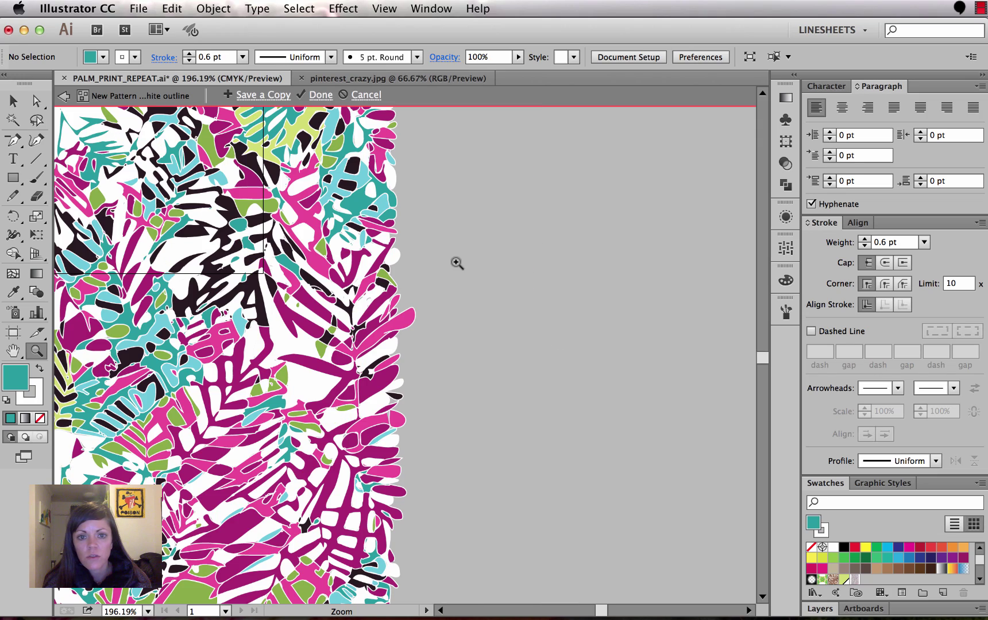
key(super+1)
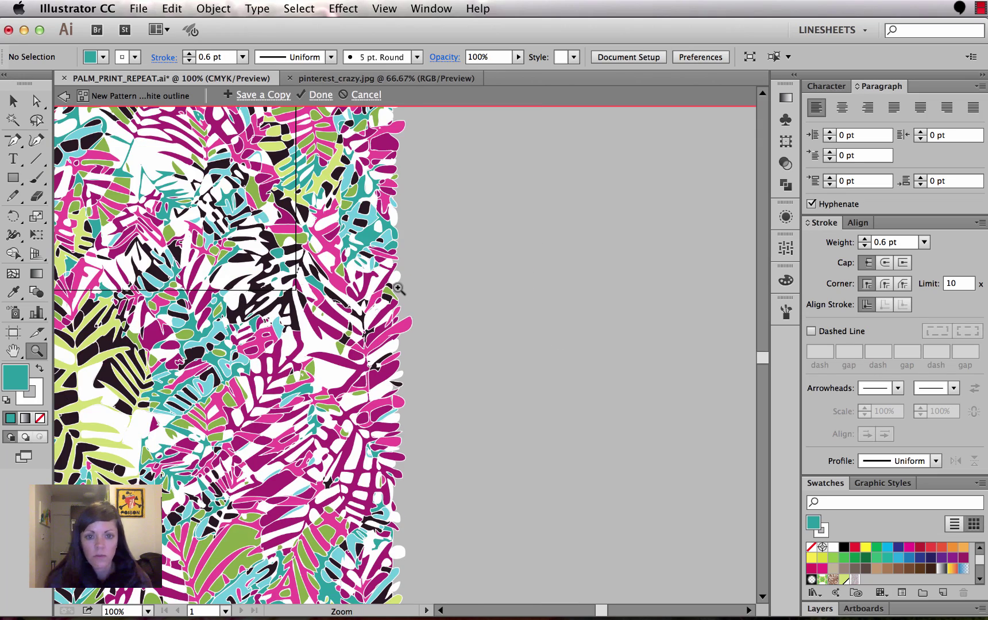
scroll(398, 289, left, 12)
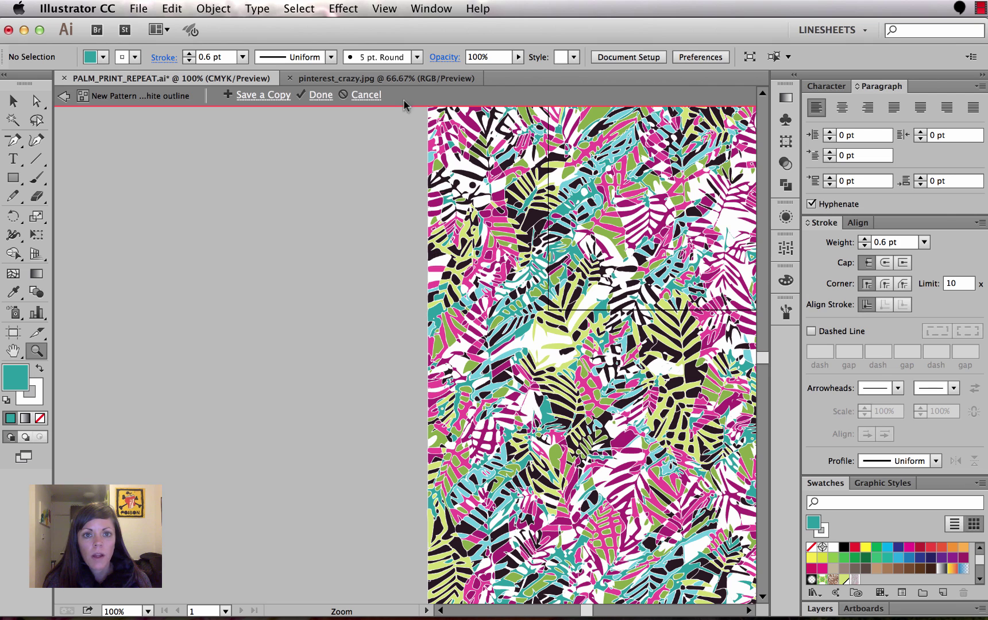
click(383, 81)
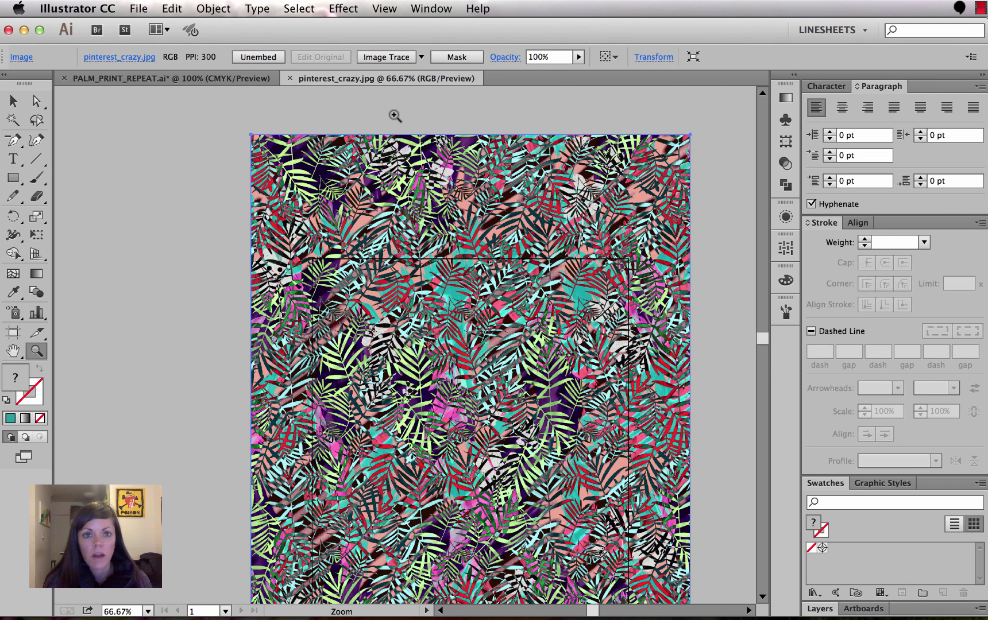
click(189, 80)
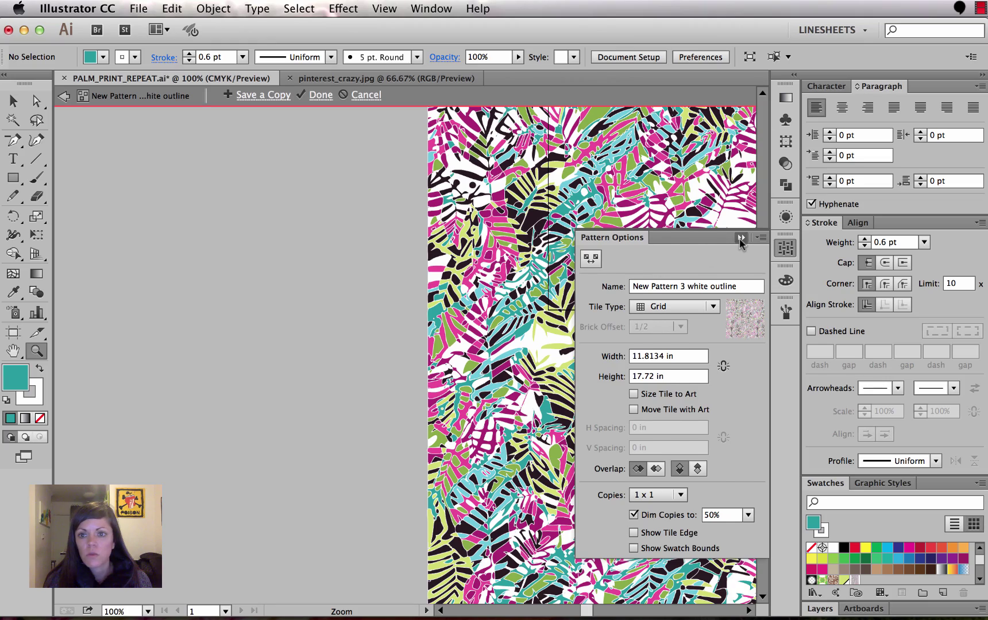
click(741, 238)
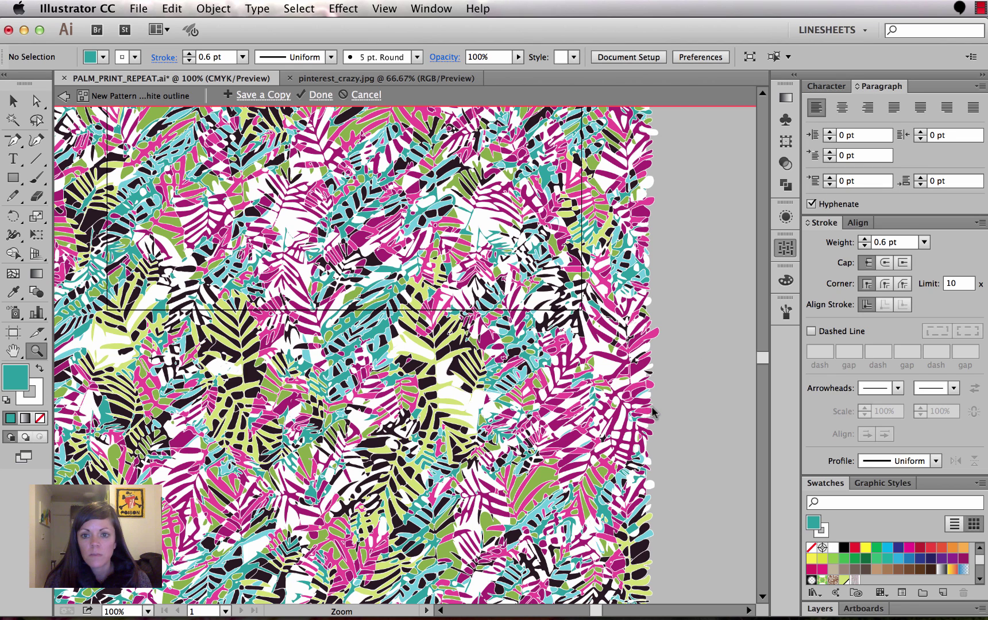
Preview the pattern as 3 x 3 copies and examine the joins along the tile's right and left edges up close.
click(637, 495)
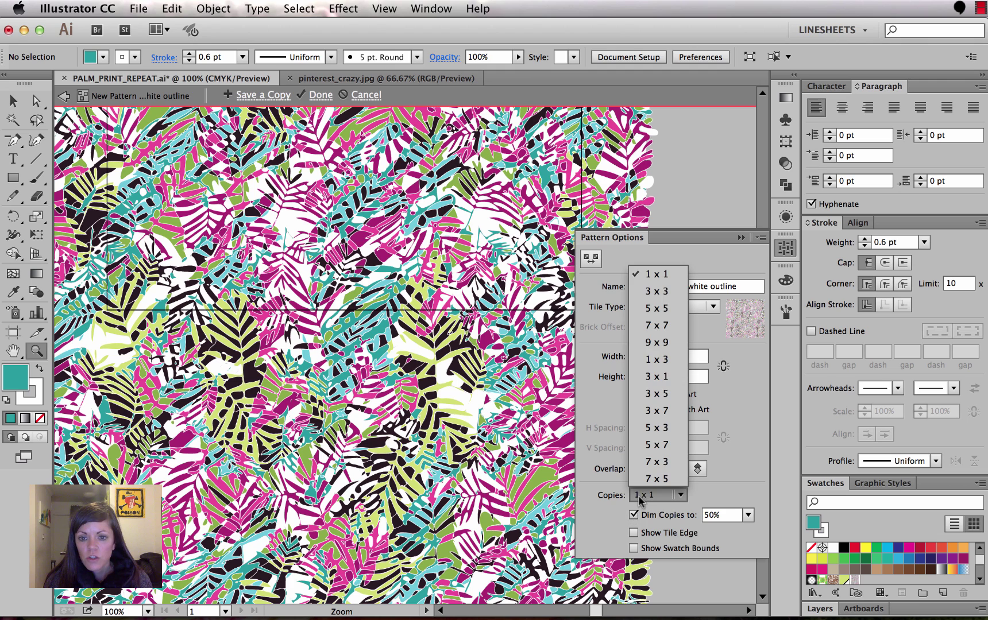
click(660, 293)
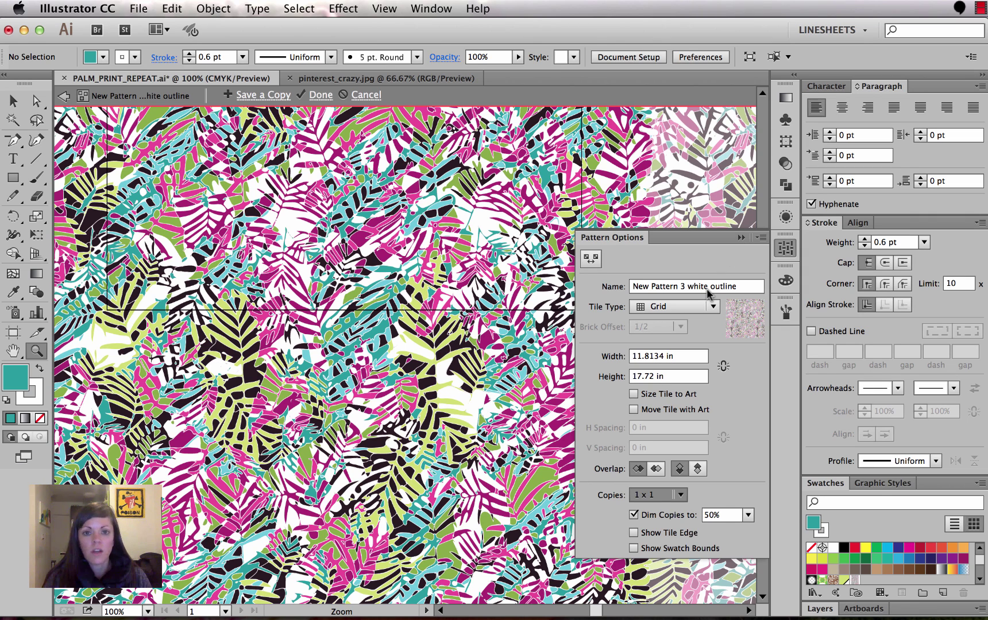
key(Escape)
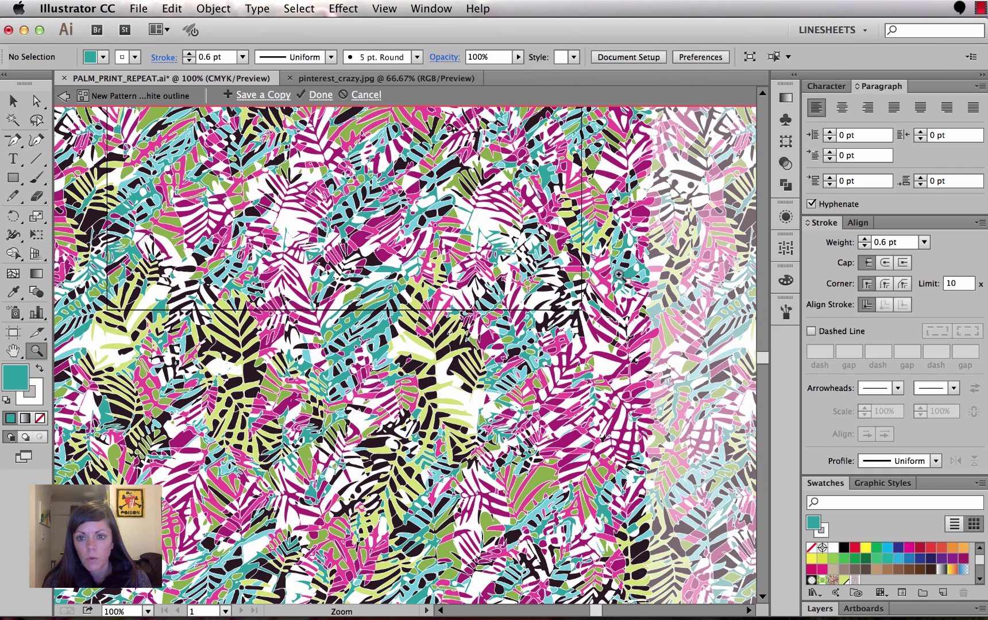
drag(666, 342, 689, 412)
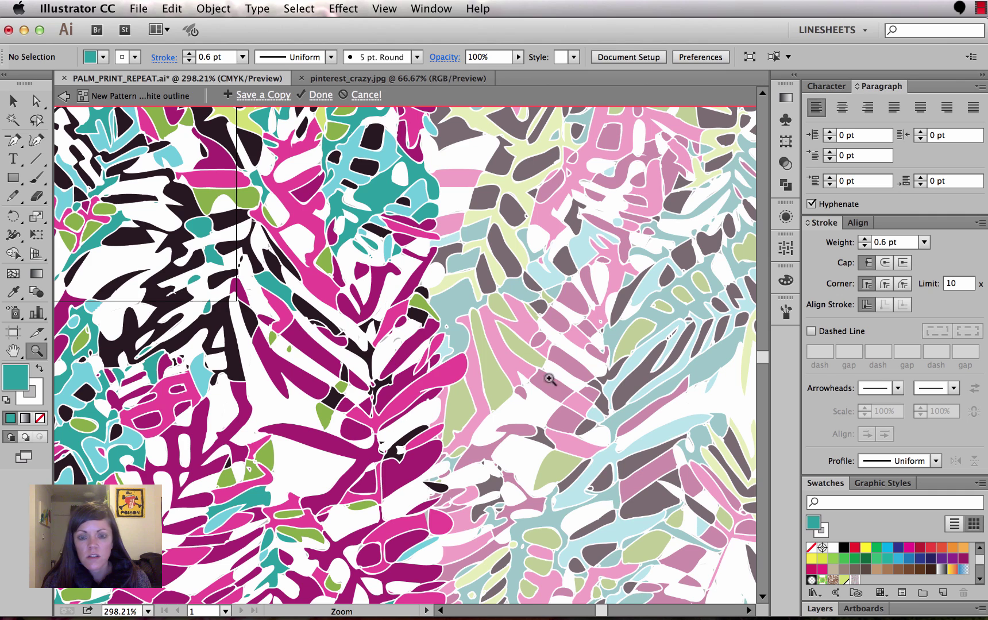
click(783, 251)
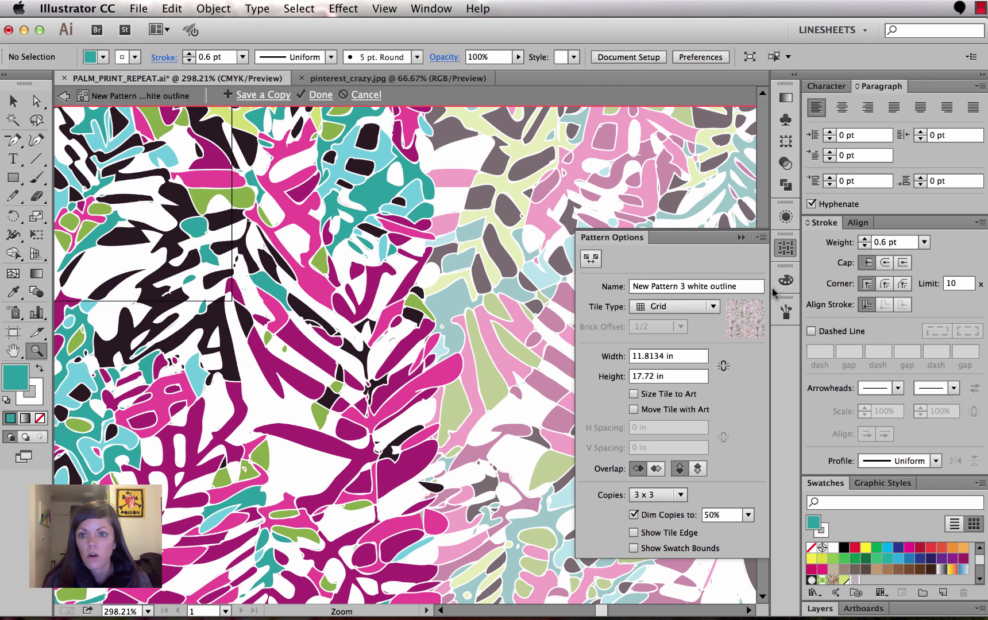
click(785, 251)
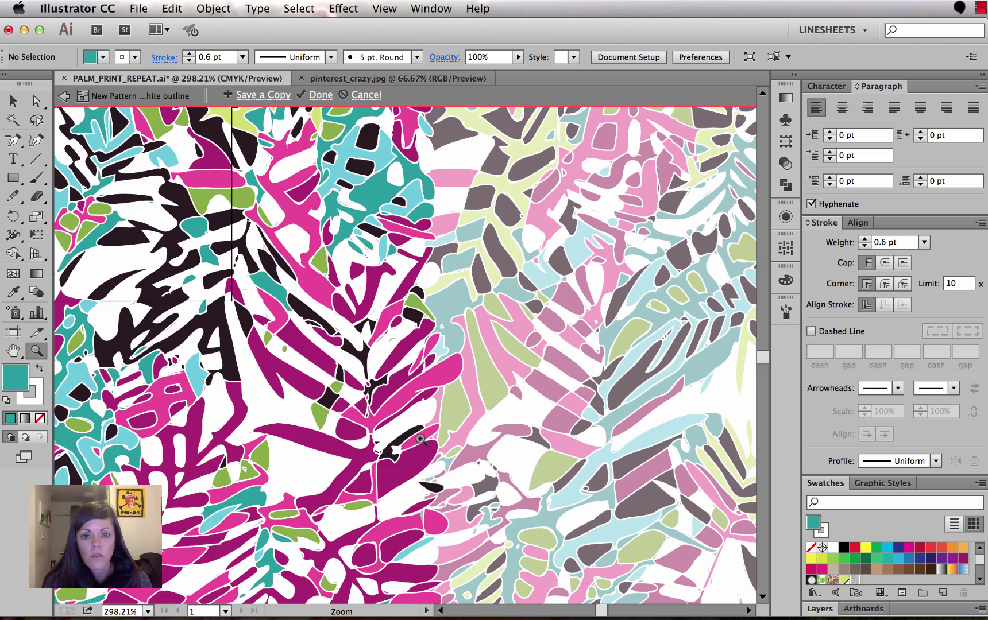
scroll(378, 296, left, 10)
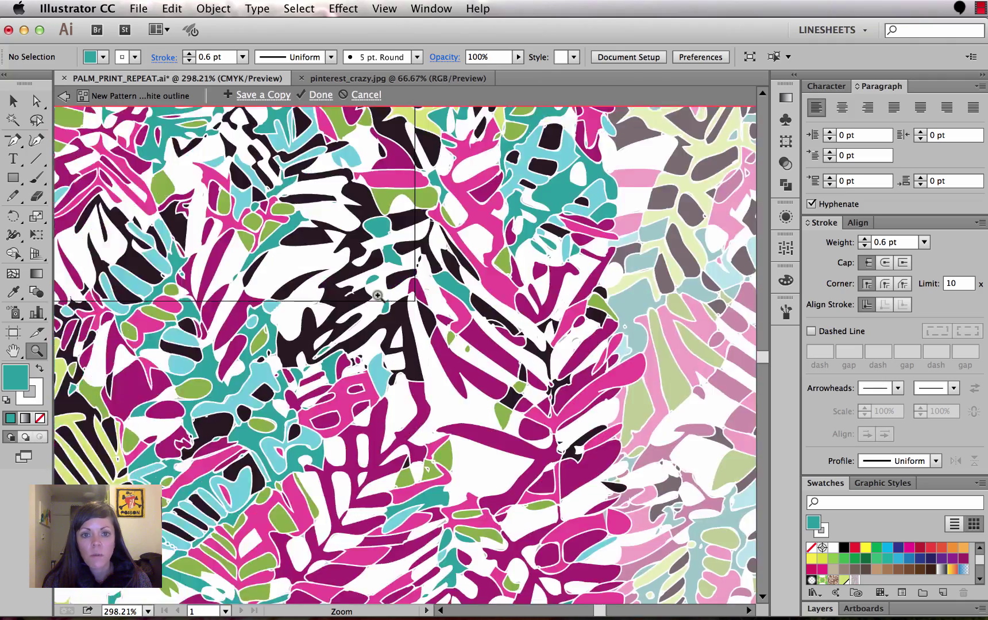
scroll(378, 295, left, 15)
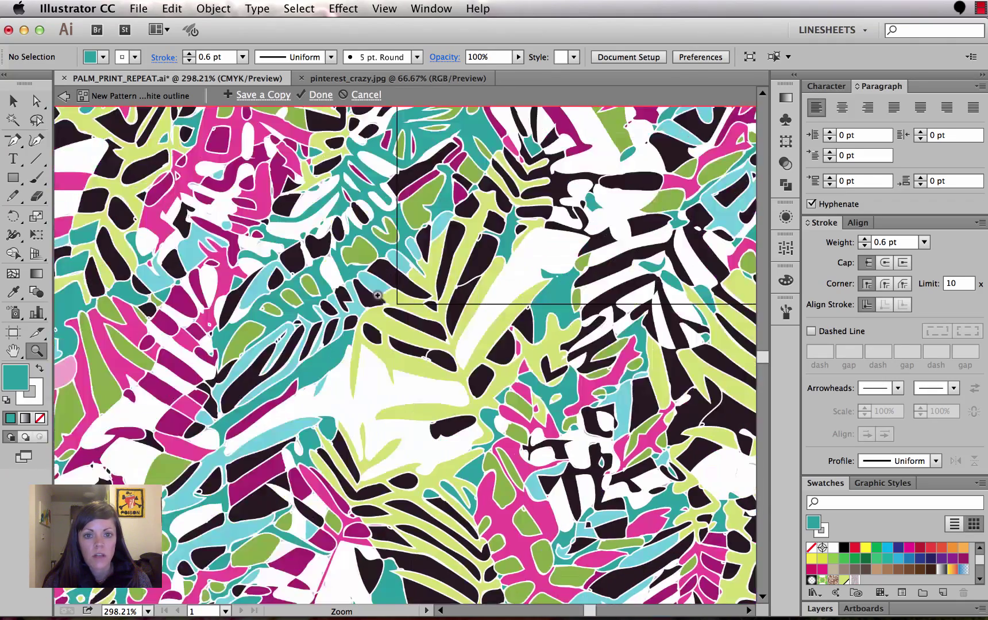
scroll(378, 296, right, 5)
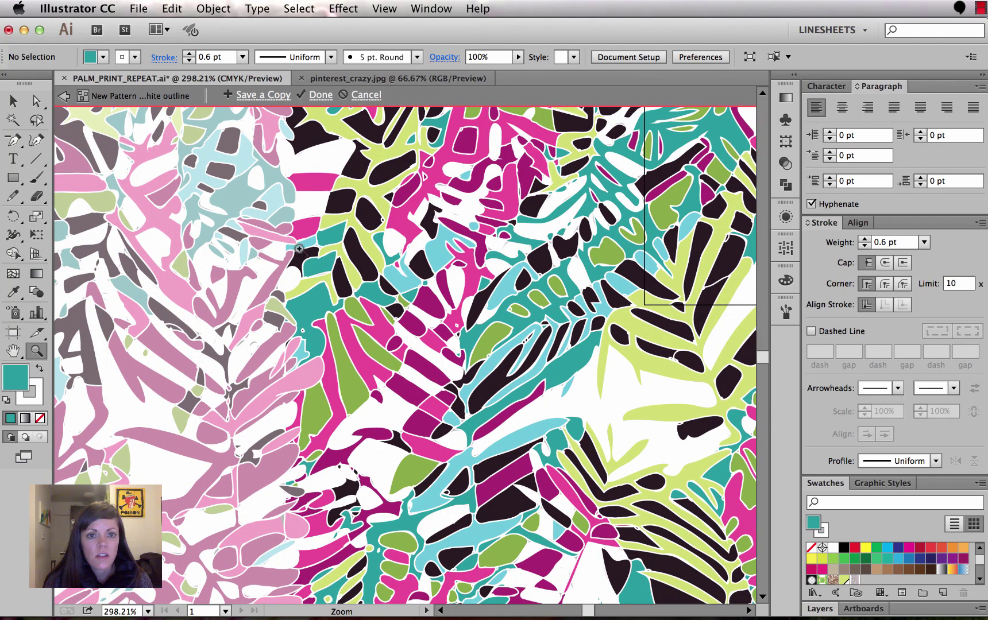
key(a)
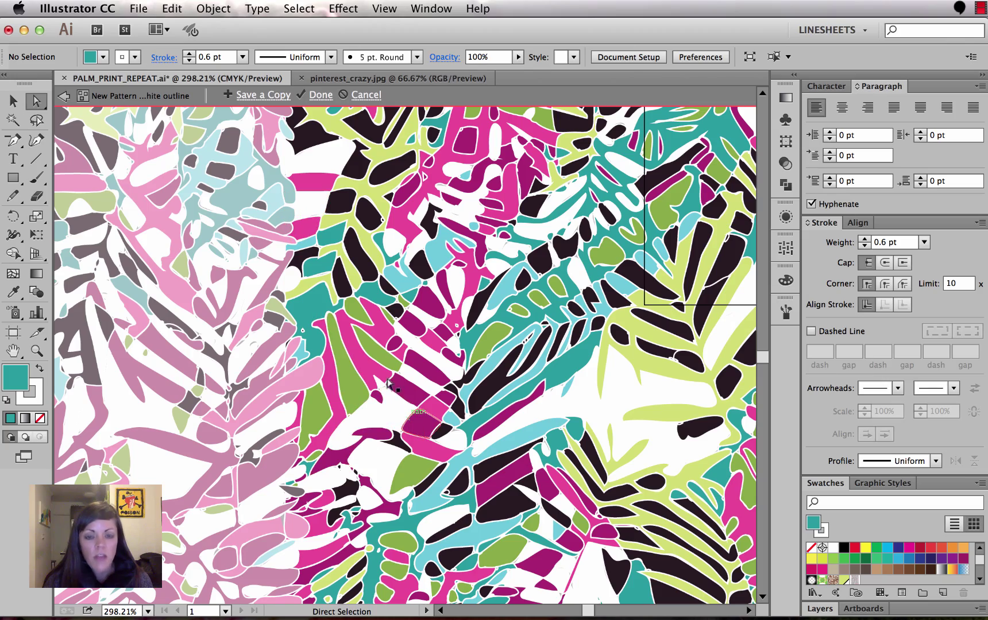
Examine the tile's artwork down to its lower edge and the join with the dimmed copy below.
scroll(406, 425, down, 10)
scroll(407, 425, right, 5)
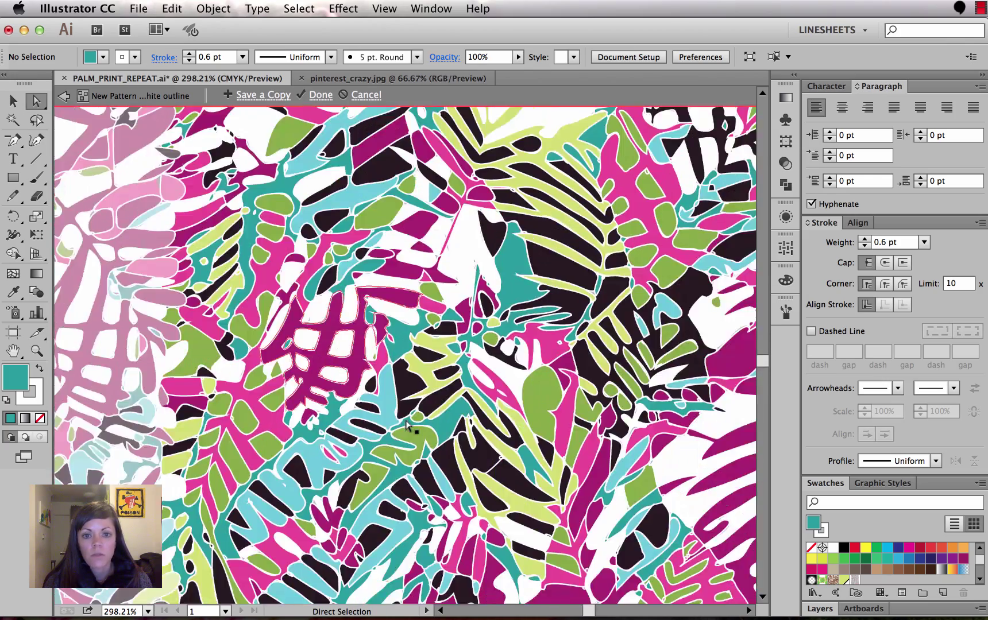
scroll(406, 424, down, 5)
scroll(406, 424, right, 5)
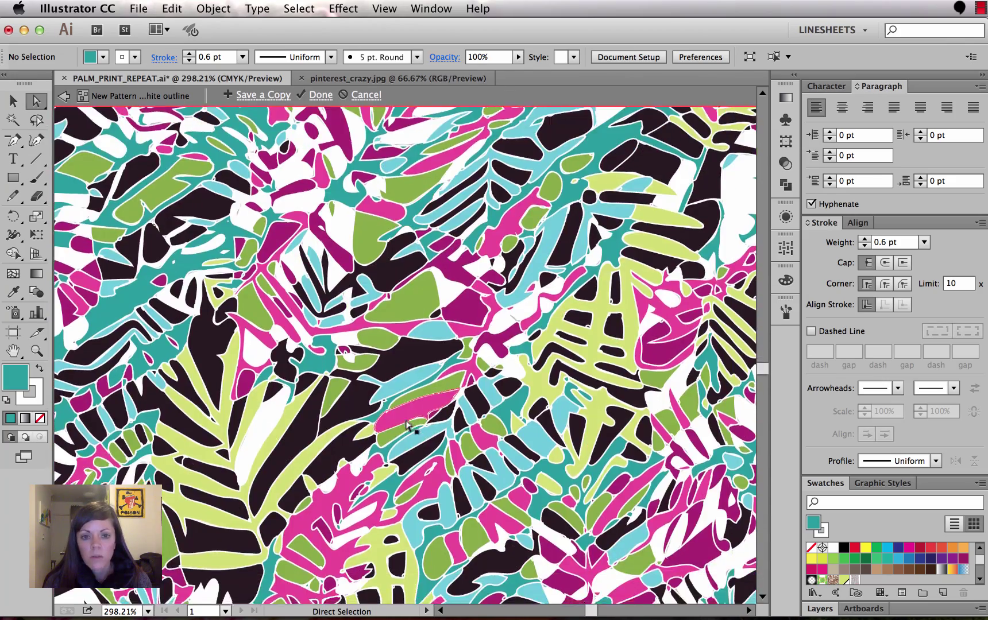
scroll(405, 424, down, 6)
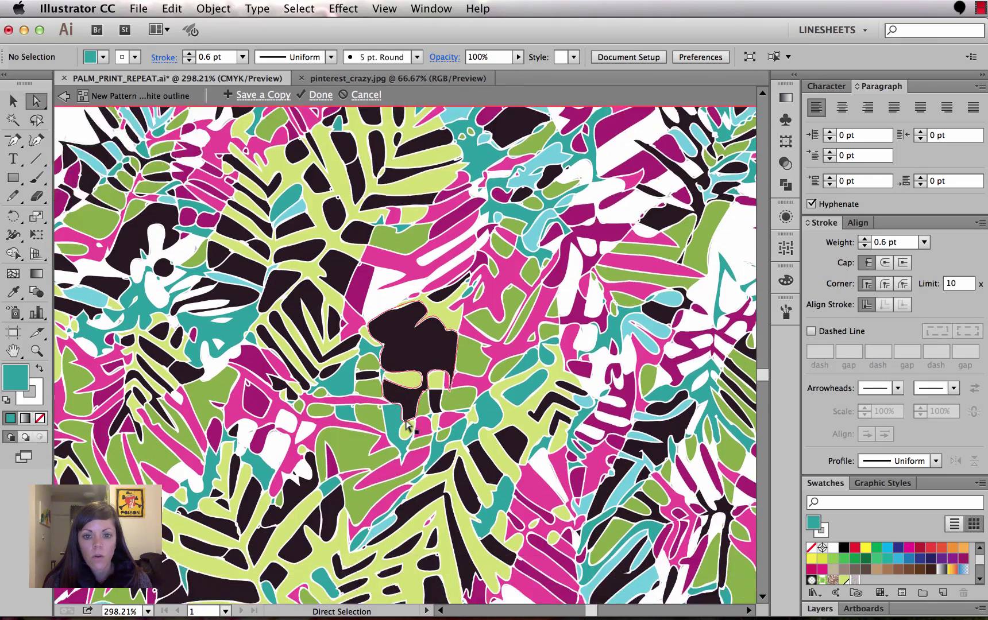
scroll(406, 423, down, 5)
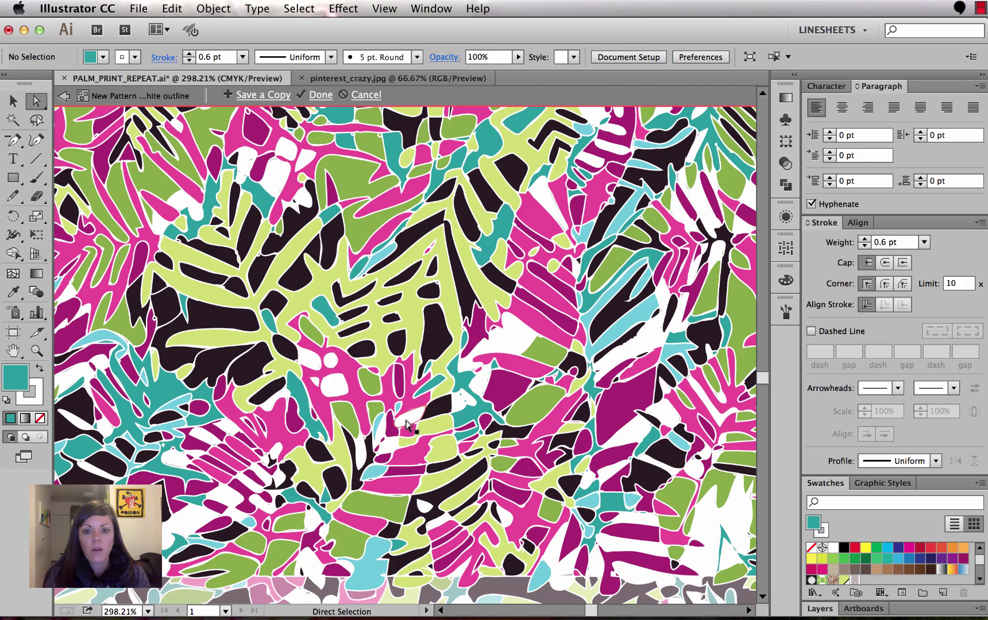
scroll(414, 428, down, 5)
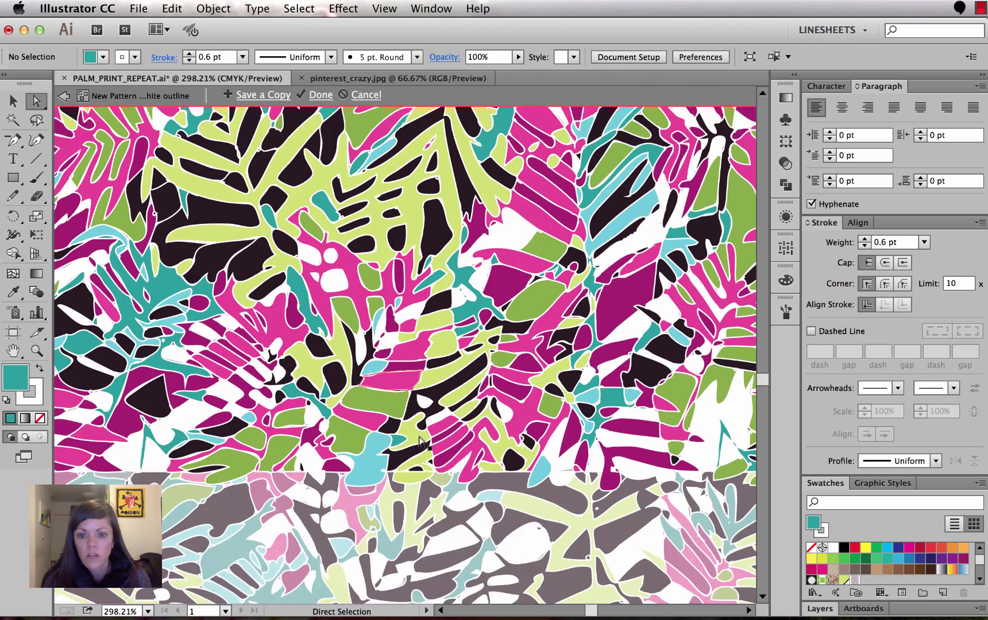
scroll(499, 448, up, 2)
scroll(504, 450, right, 10)
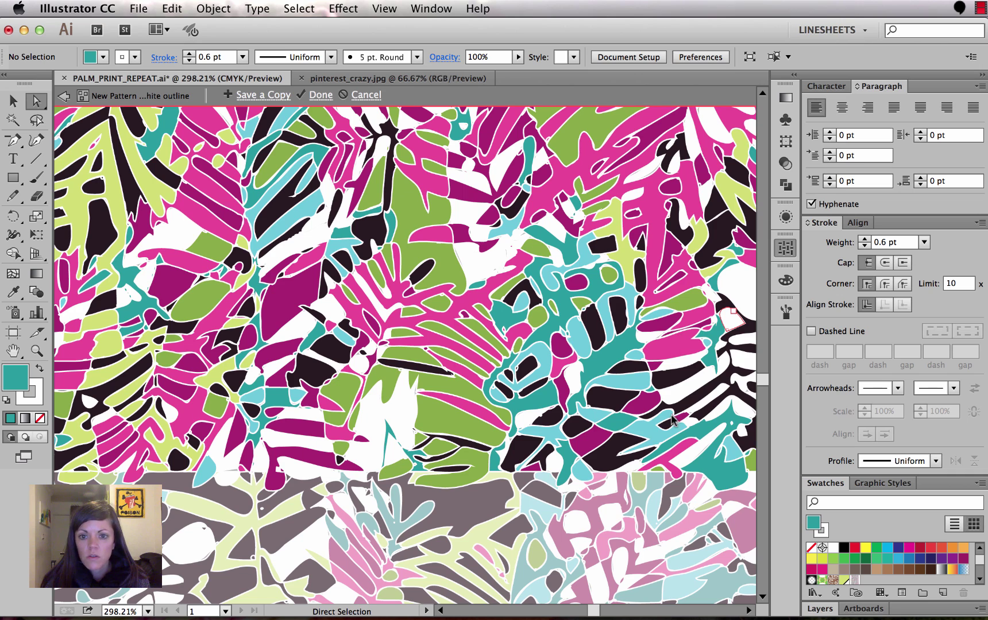
Set the pattern's preview copies back to 1 x 1 and collapse the Pattern Options.
click(655, 495)
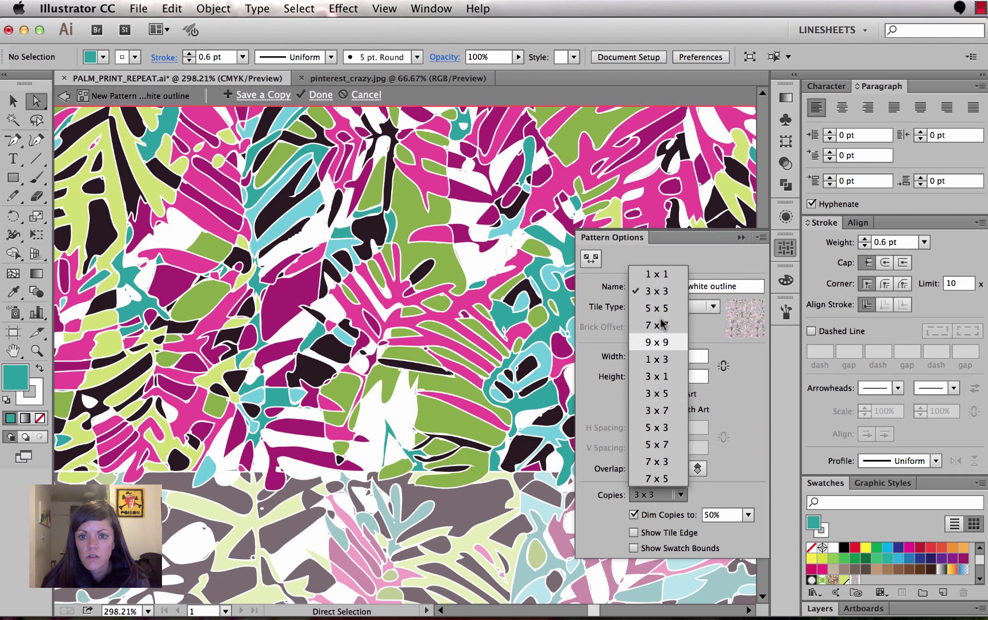
click(660, 276)
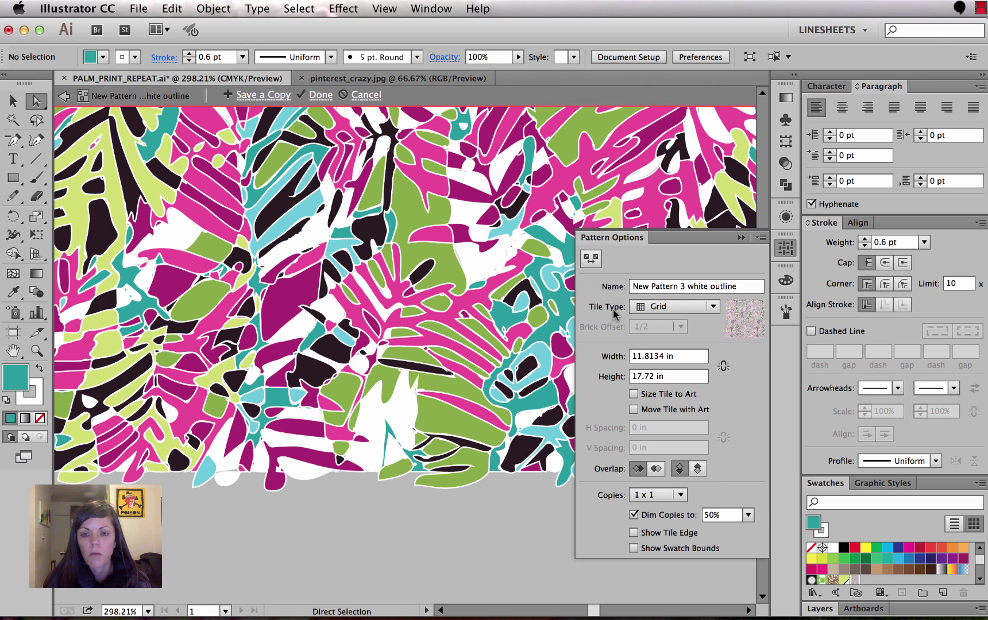
click(741, 238)
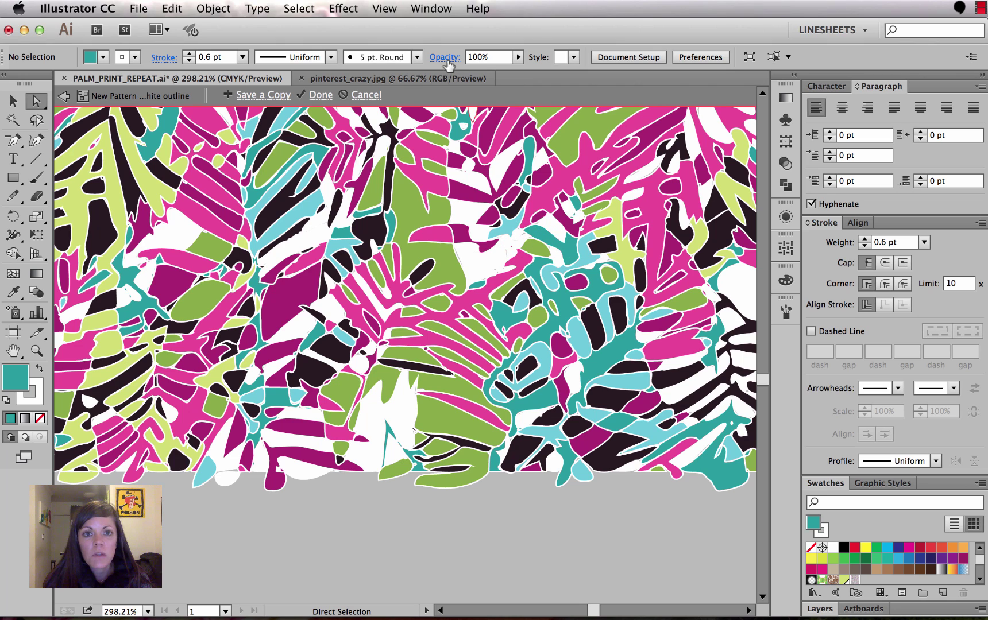
Show the artwork in Outline view and bring the tile's lower edge near its right corner into close-up at 400%.
mouse_move(385, 9)
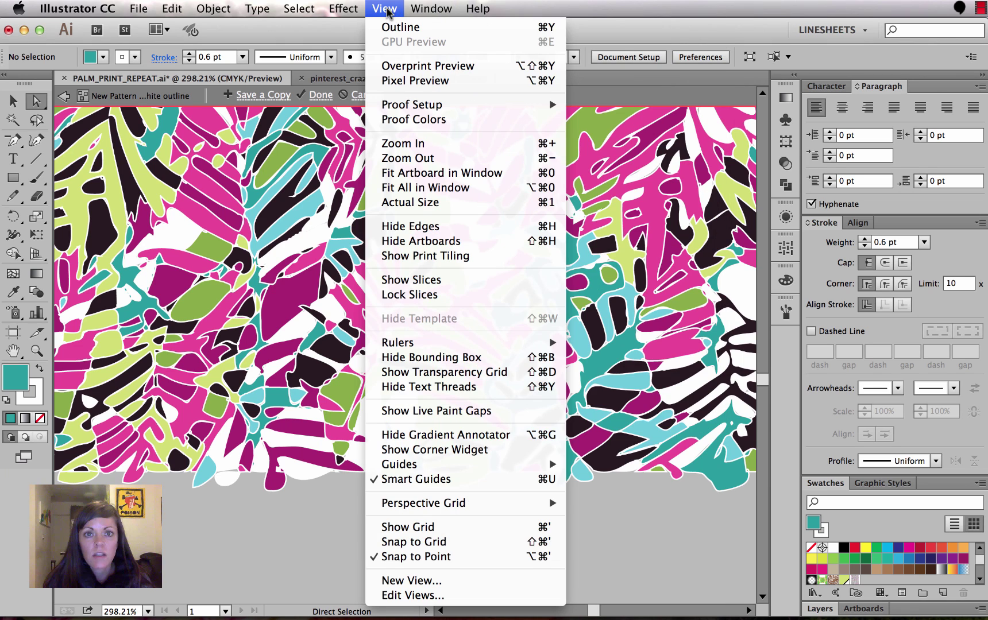
click(405, 27)
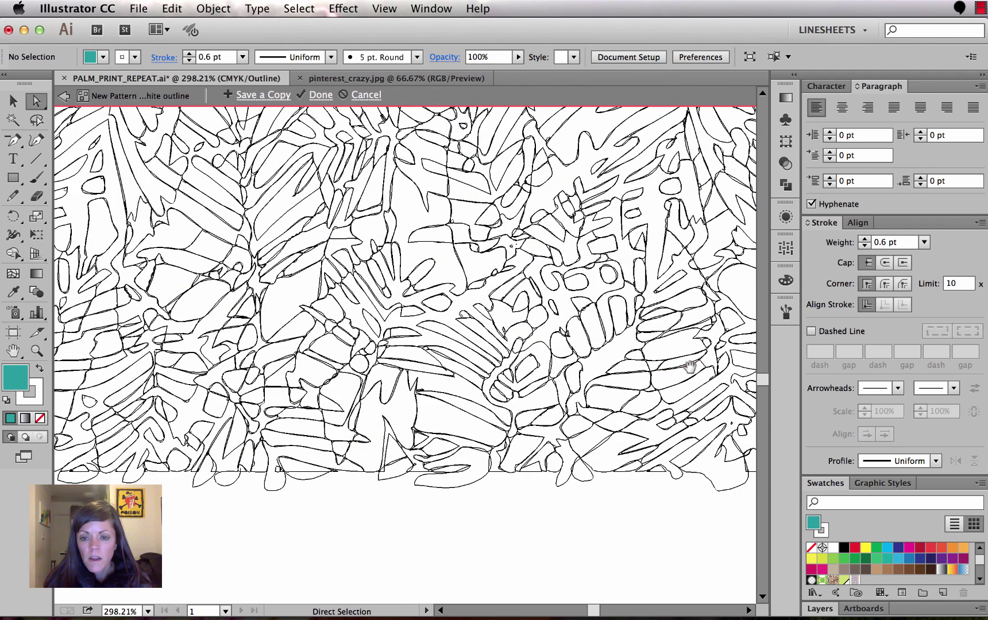
drag(690, 367, 225, 323)
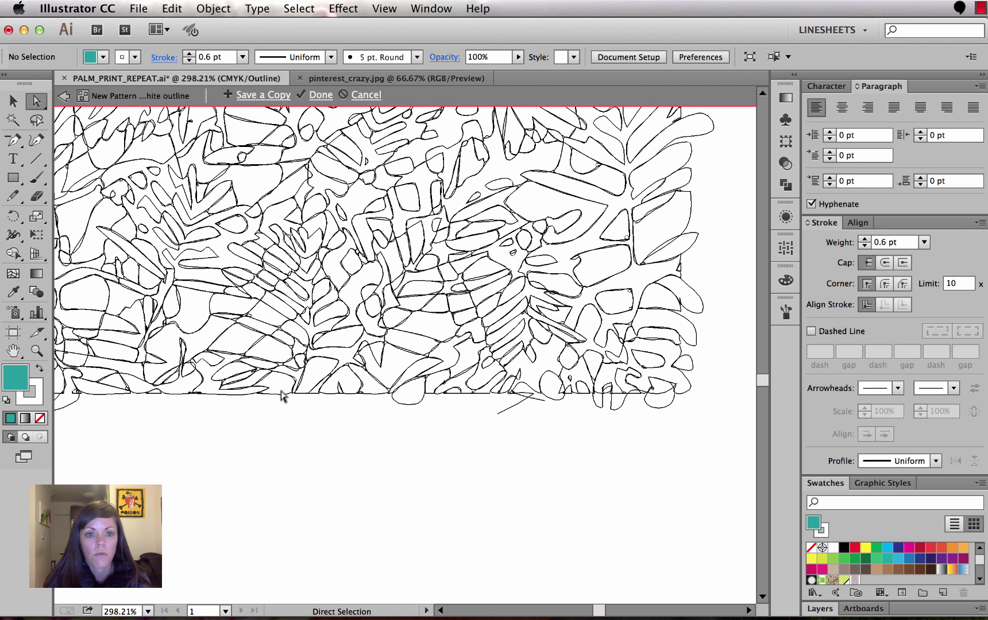
key(super+plus)
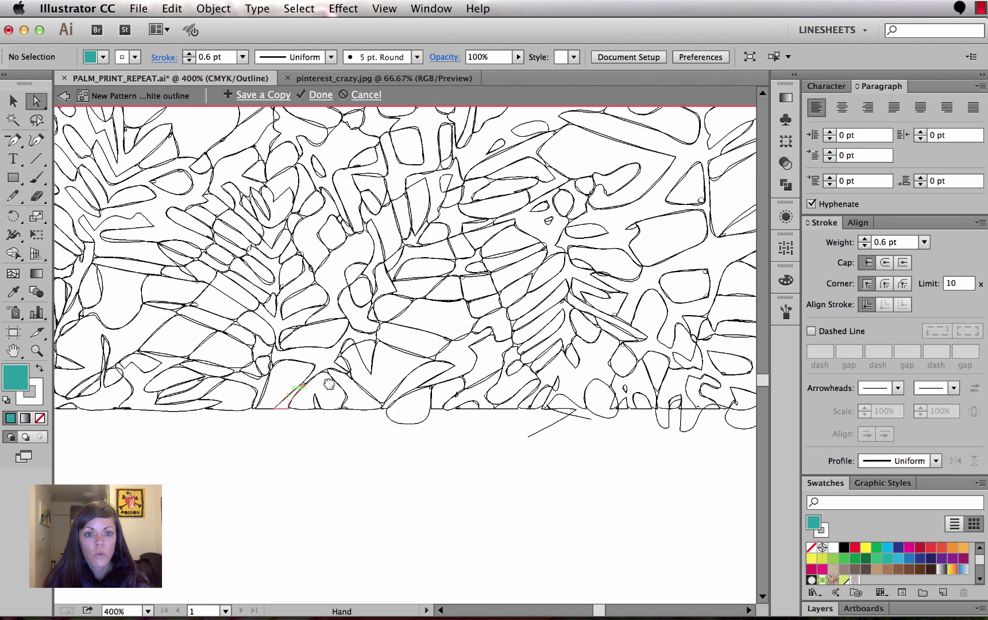
drag(286, 393, 311, 390)
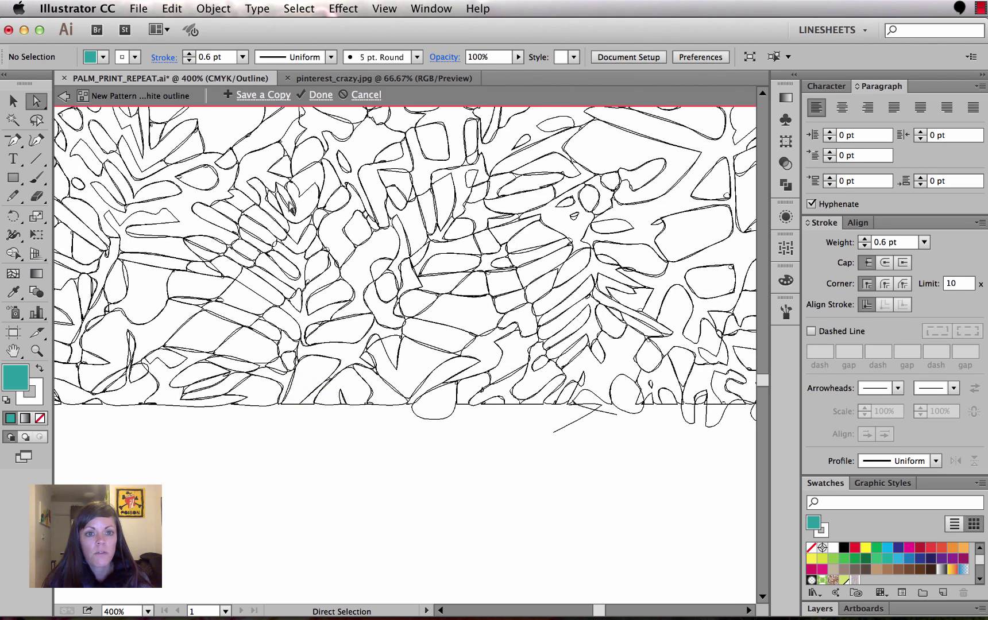
Redraw the flat lower end of the light blue shape right of the large rounded lobe with the Pencil tool, extending it below the tile edge.
click(14, 197)
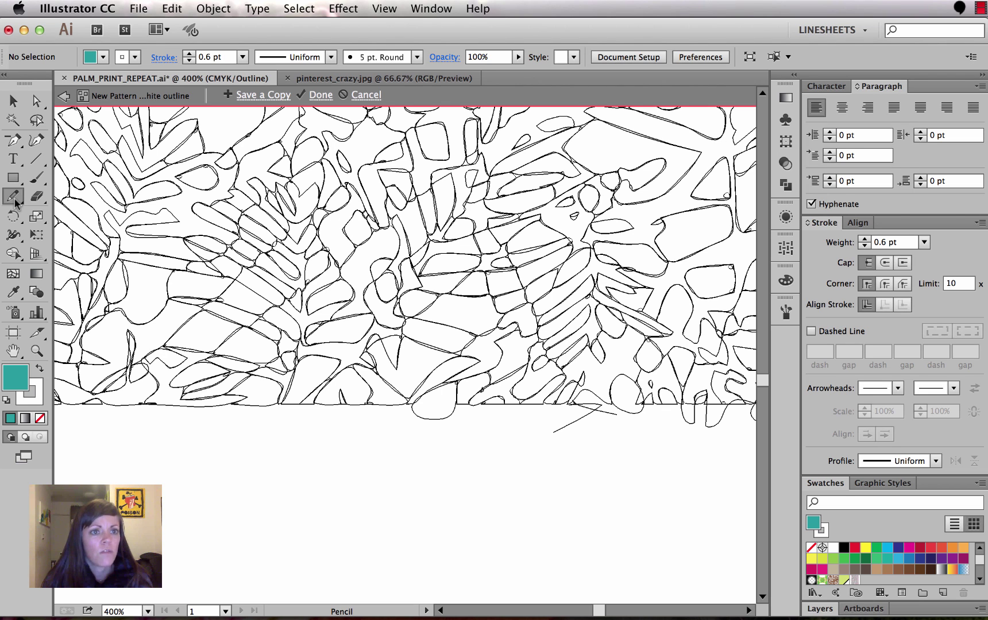
click(38, 101)
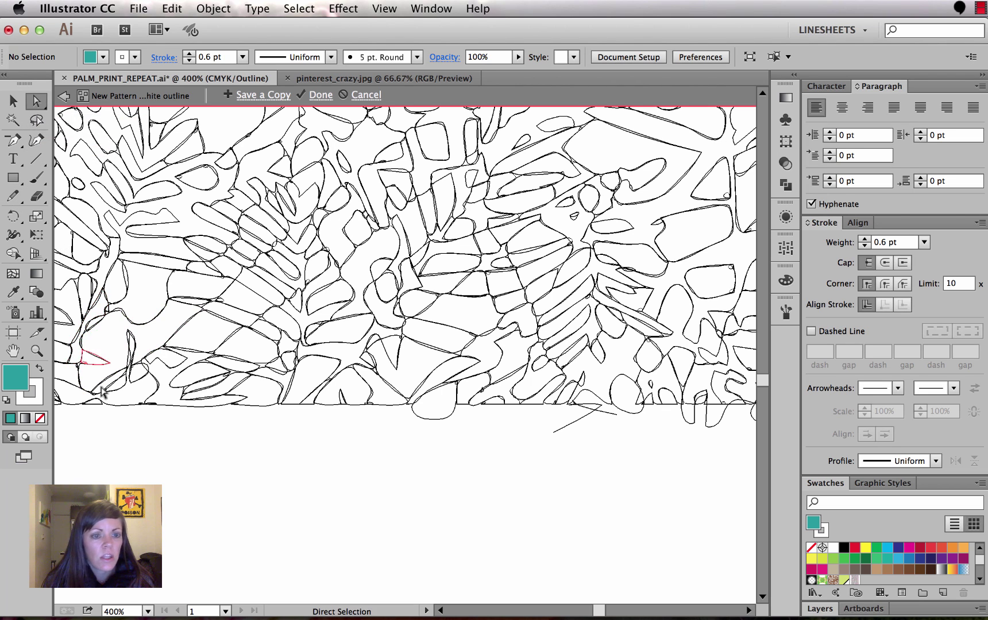
click(14, 197)
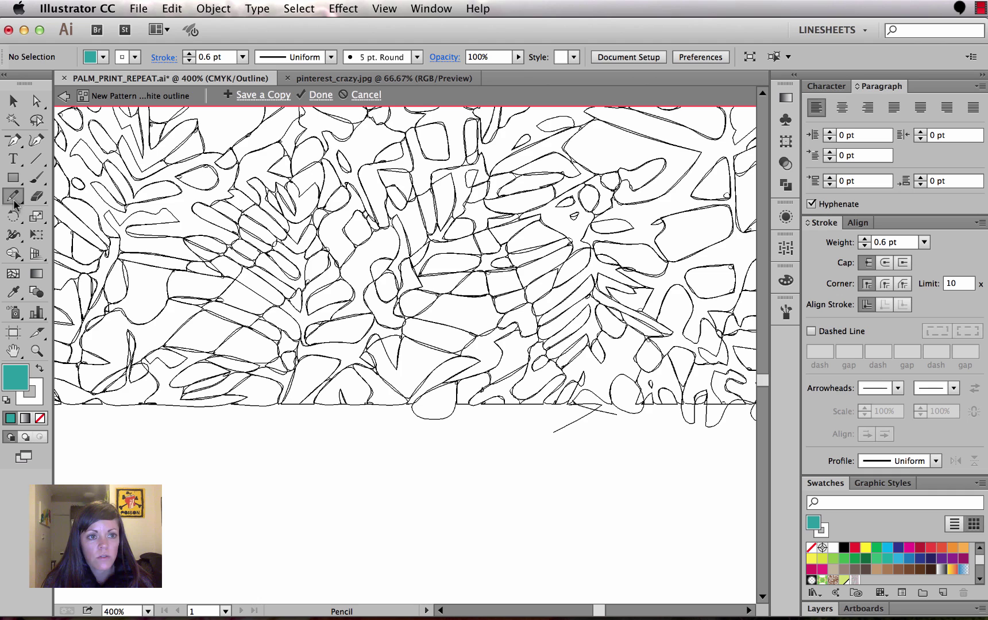
key(super)
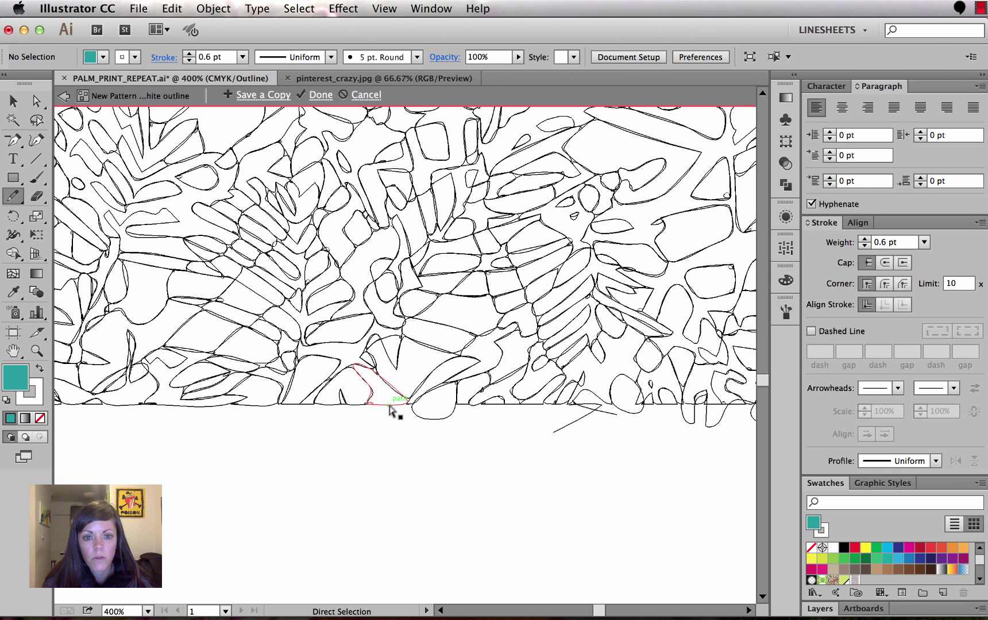
click(390, 406)
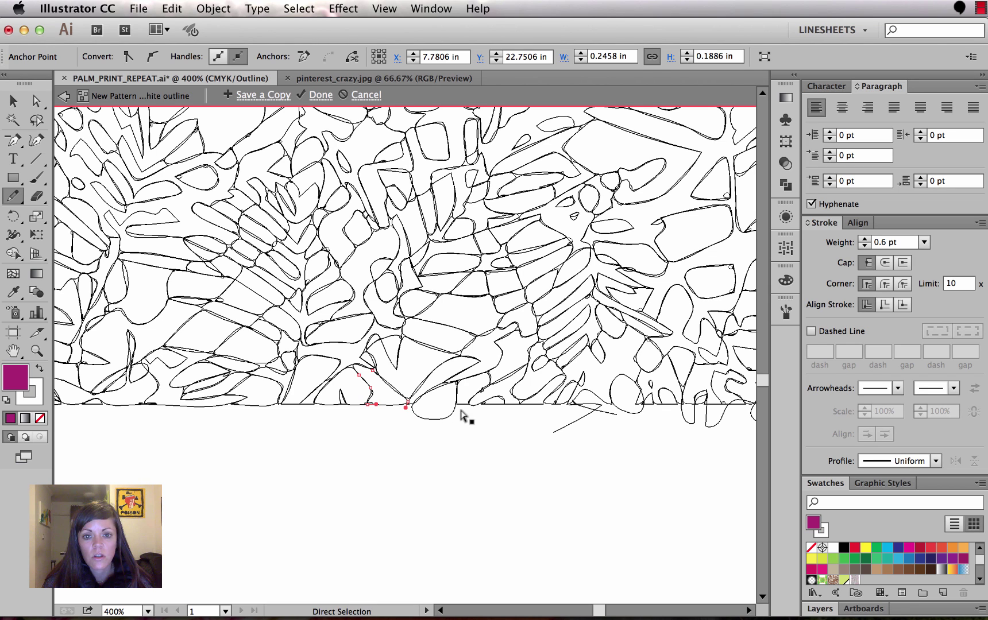
click(465, 408)
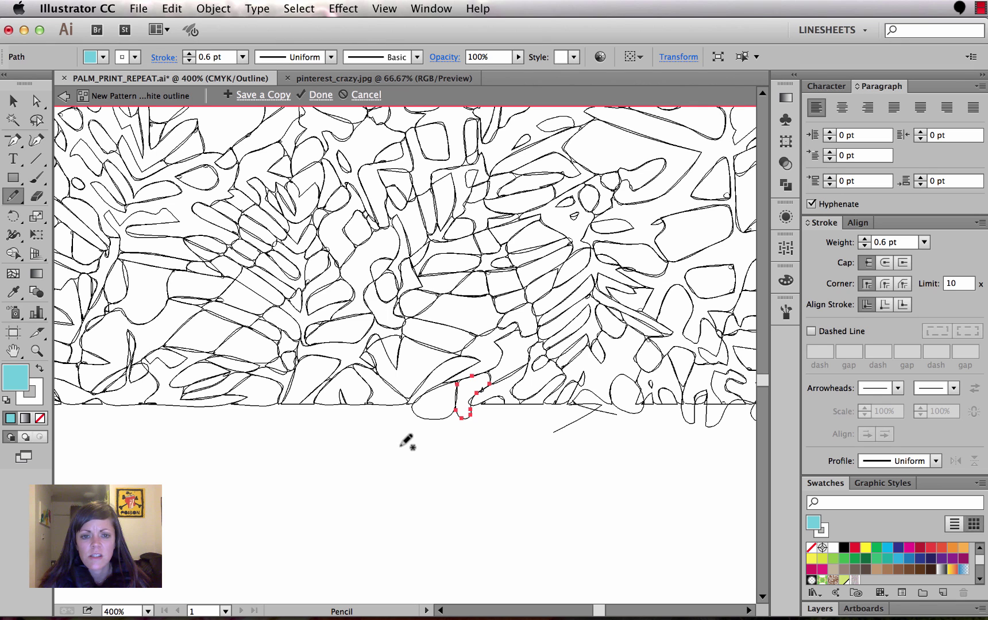
Round off the flat bottoms of the magenta shape left of the large lobe and the white shape beside it below the tile's lower edge.
super+click(391, 407)
super+click(372, 406)
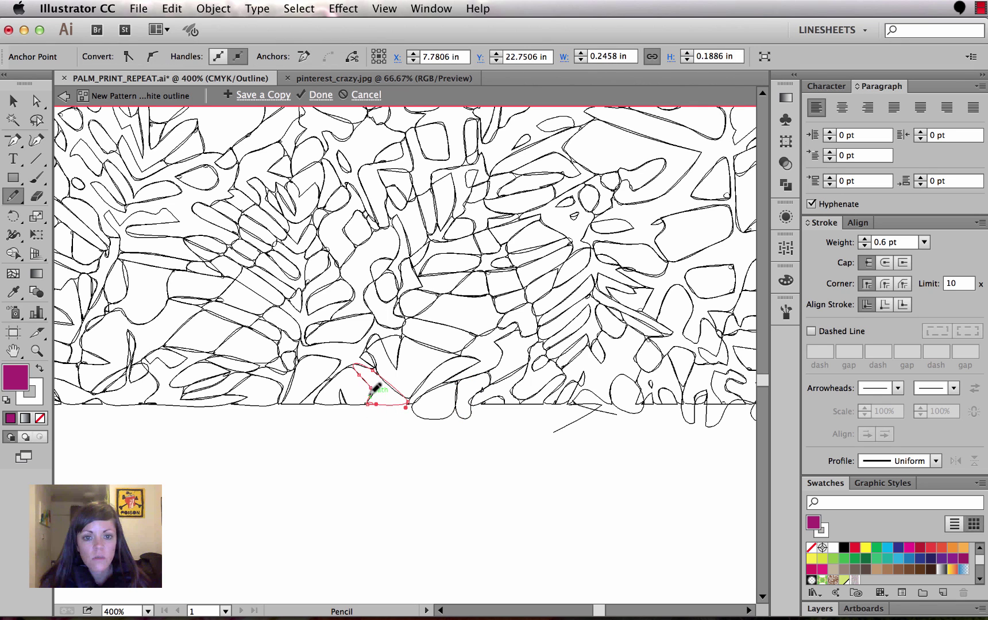
drag(363, 417, 408, 401)
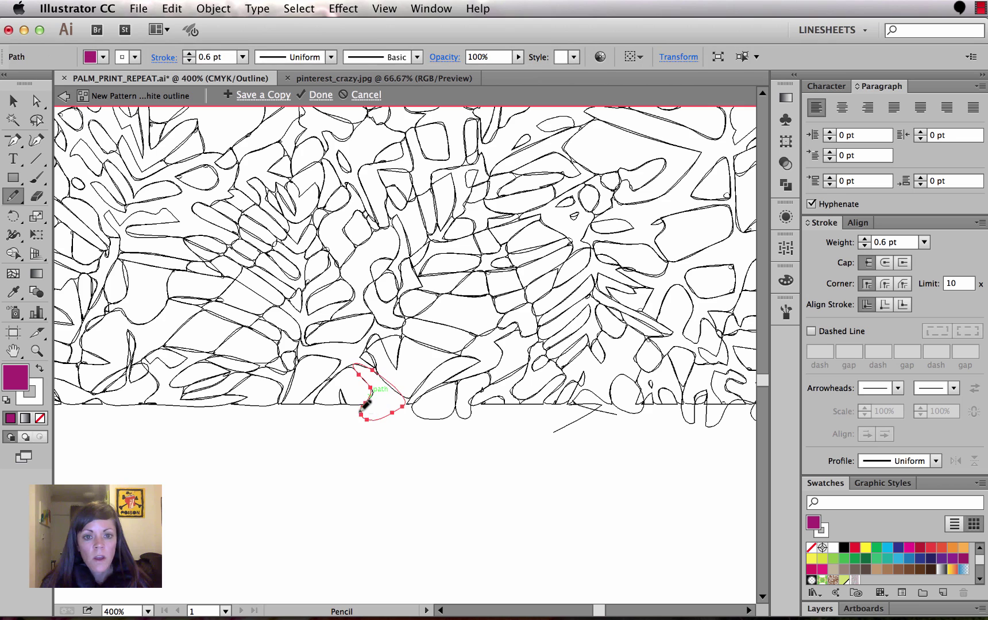
super+click(355, 409)
super+click(348, 401)
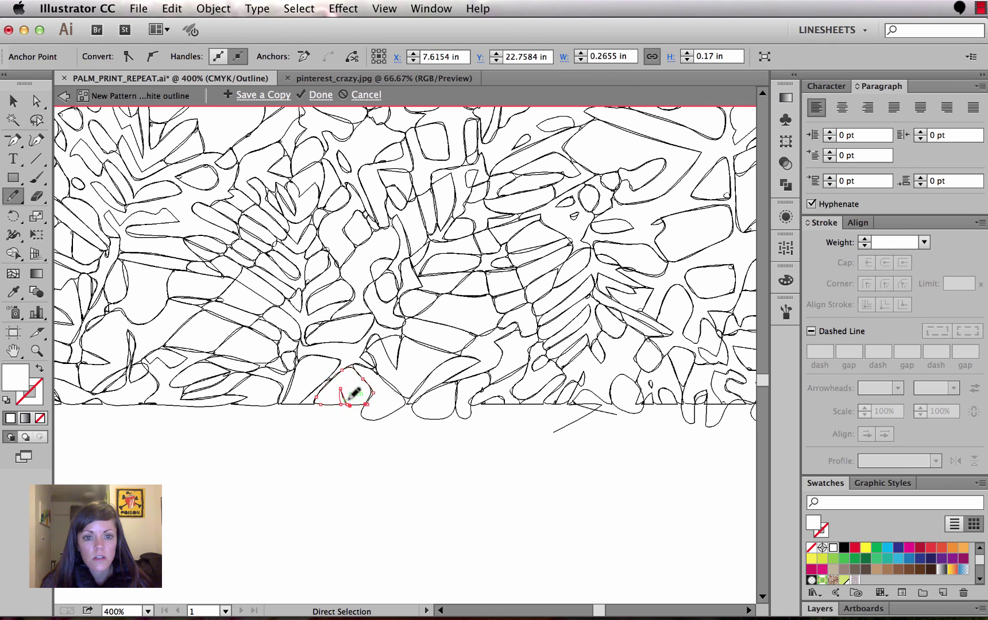
mouse_move(374, 397)
mouse_down()
mouse_move(353, 411)
mouse_move(345, 396)
mouse_up()
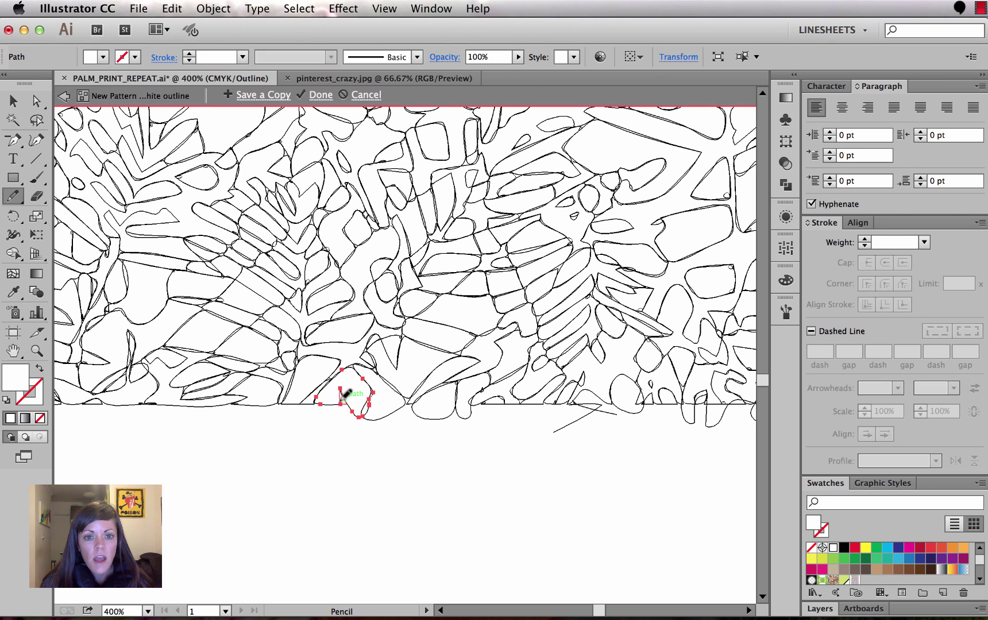
Extend the flat-cut magenta shapes left of the reshaped white one into rounded leaf tips below the tile's lower edge.
super+click(311, 396)
mouse_move(311, 396)
mouse_down()
mouse_move(292, 420)
mouse_move(305, 423)
mouse_move(304, 401)
mouse_up()
super+click(291, 404)
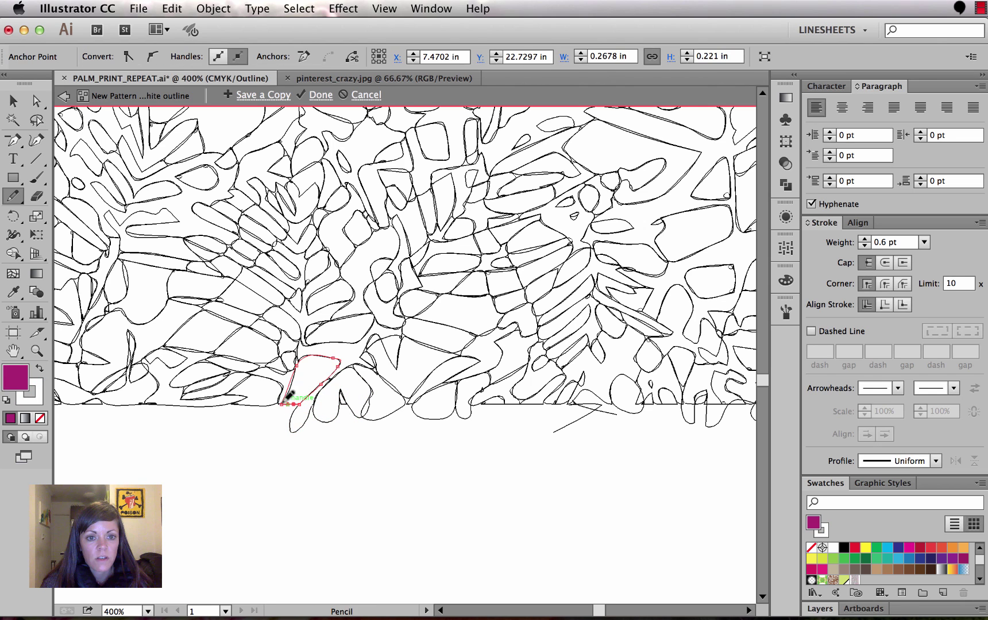
mouse_move(277, 406)
mouse_down()
mouse_move(225, 424)
mouse_move(281, 395)
mouse_up()
super+click(258, 407)
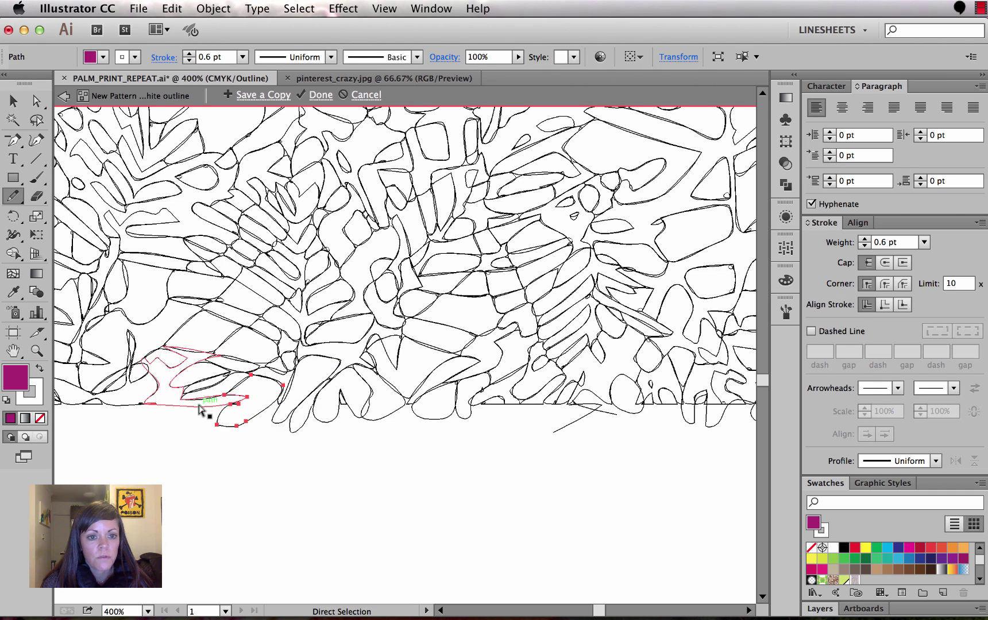
Redraw the flat lower edges of the wide teal leaf and the dark shape to its left as curves below the tile edge.
super+click(159, 405)
mouse_move(147, 400)
mouse_down()
mouse_move(151, 430)
mouse_move(201, 420)
mouse_move(230, 398)
mouse_up()
scroll(194, 404, left, 10)
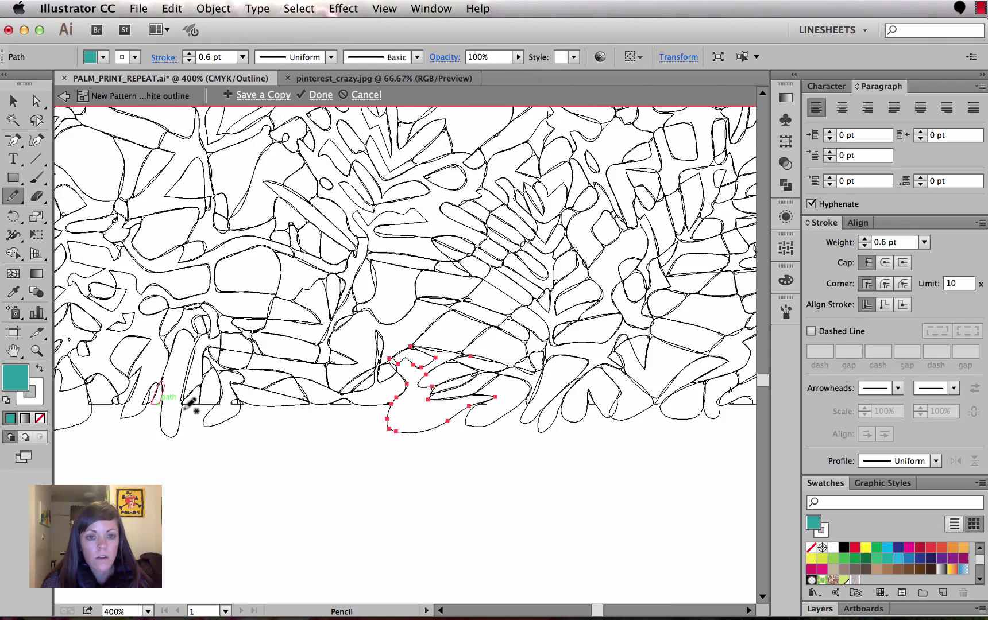
super+click(400, 409)
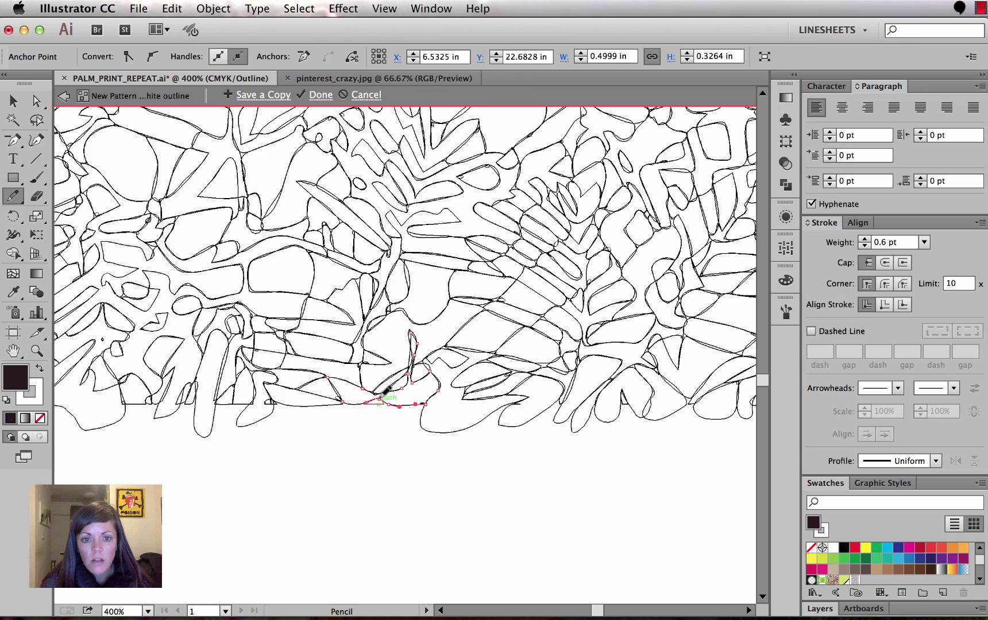
drag(399, 419, 425, 404)
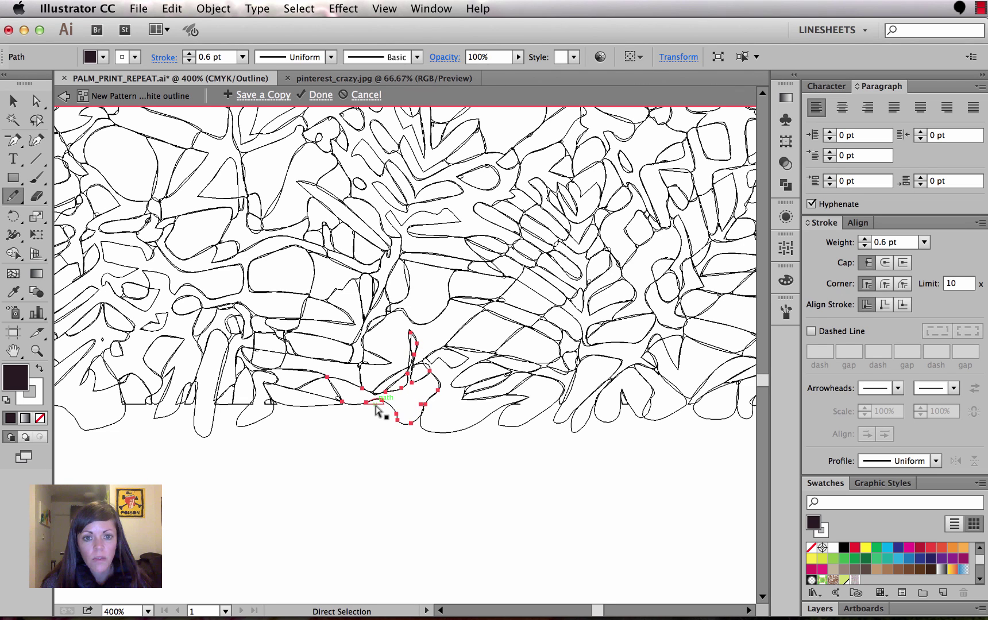
Round out the small light blue sliver and the wide, shallow white shape to its left below the tile's lower edge.
super+click(377, 406)
super+click(374, 398)
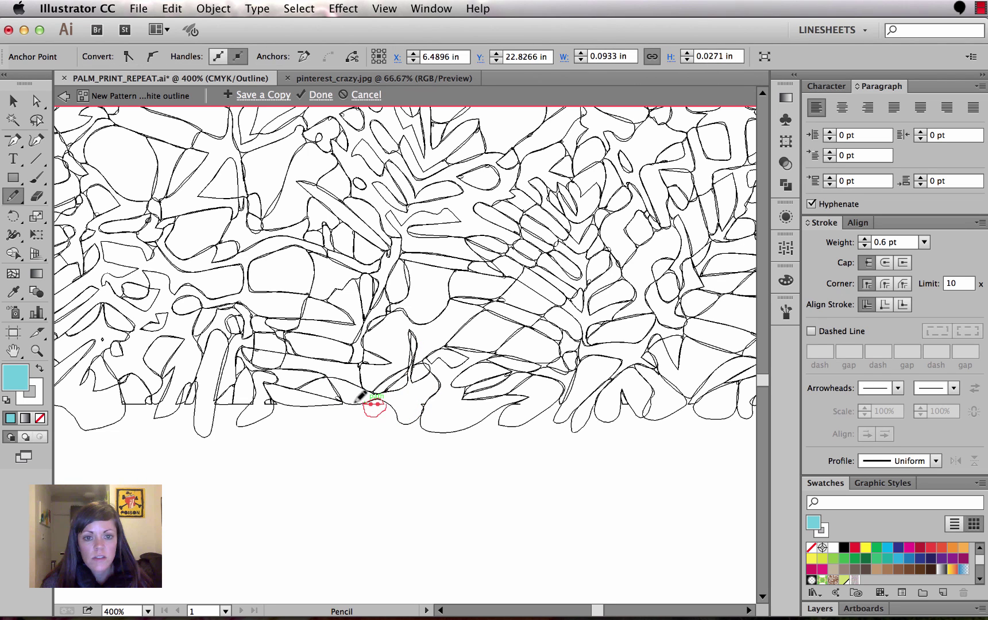
mouse_move(355, 402)
mouse_down()
mouse_move(366, 423)
mouse_move(315, 425)
mouse_move(392, 424)
mouse_up()
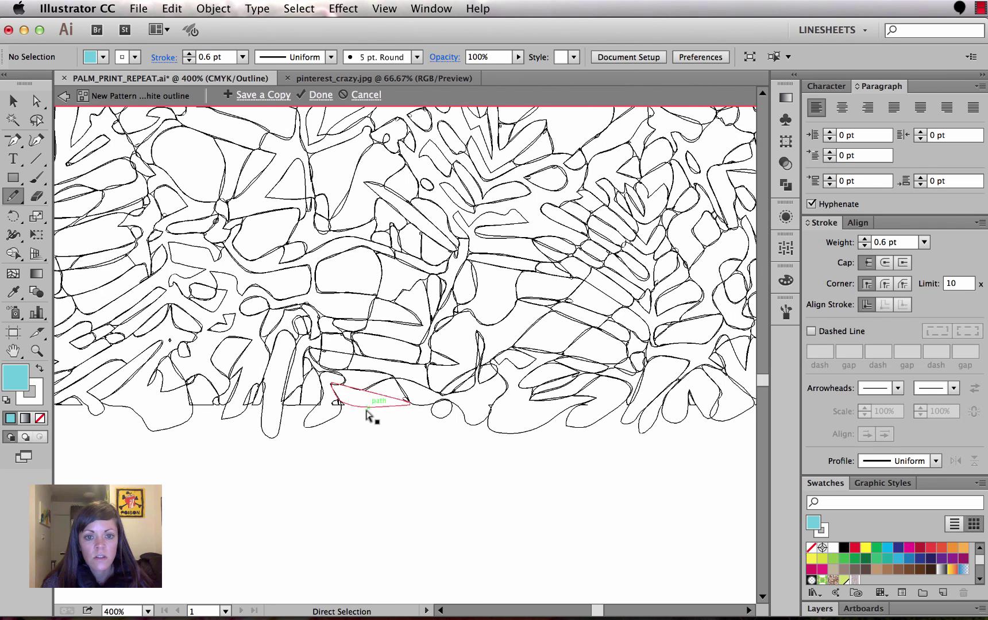
super+click(341, 402)
drag(341, 402, 386, 431)
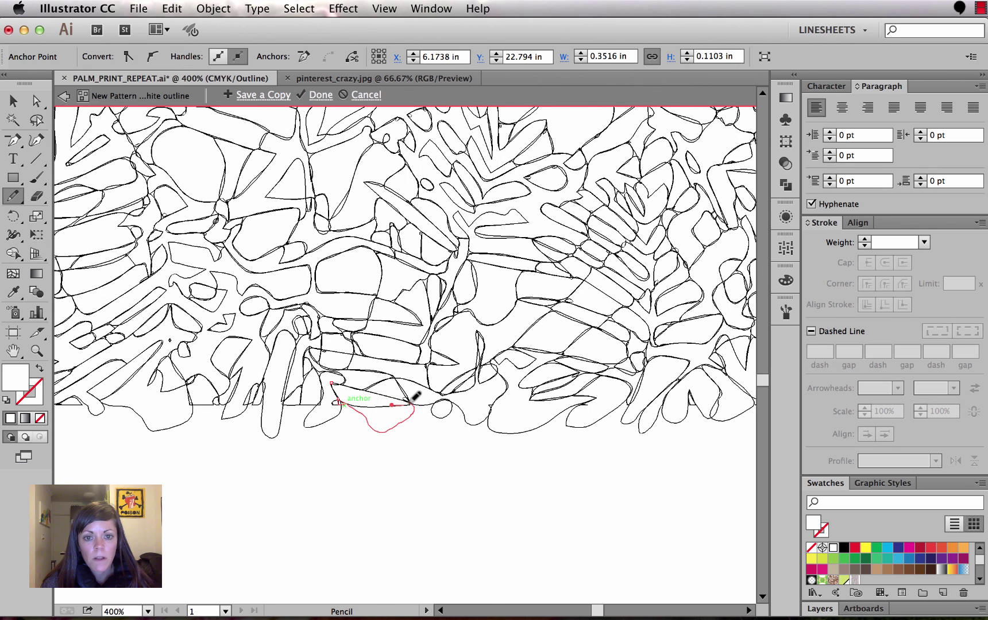
drag(414, 396, 415, 396)
Extend the small magenta shape and the narrow white shape just right of the long upright leaf below the tile's lower edge.
super+click(286, 399)
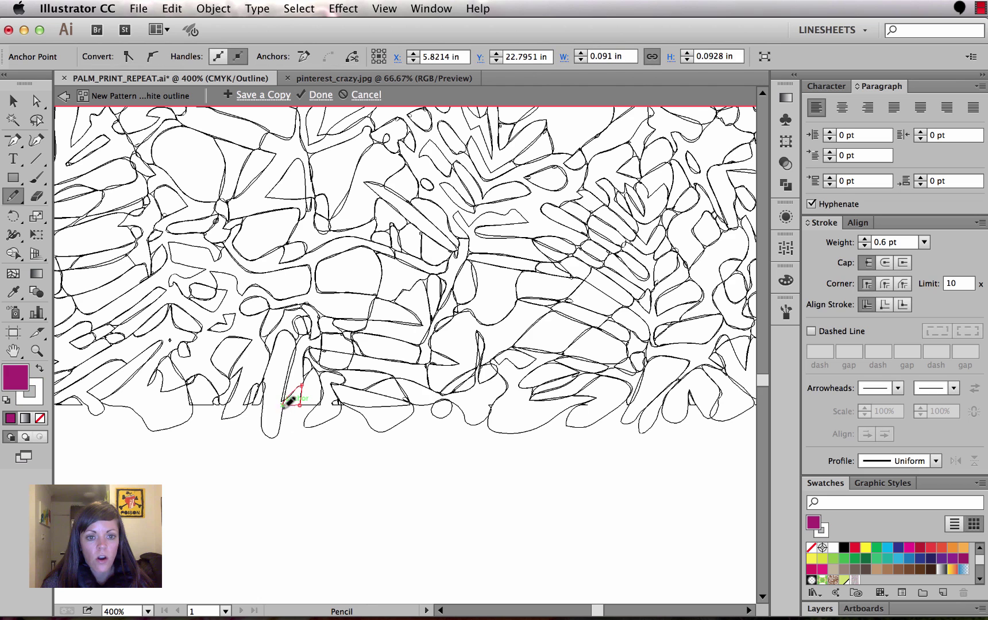
mouse_move(308, 407)
mouse_down()
mouse_move(305, 425)
mouse_move(322, 403)
mouse_up()
super+click(303, 406)
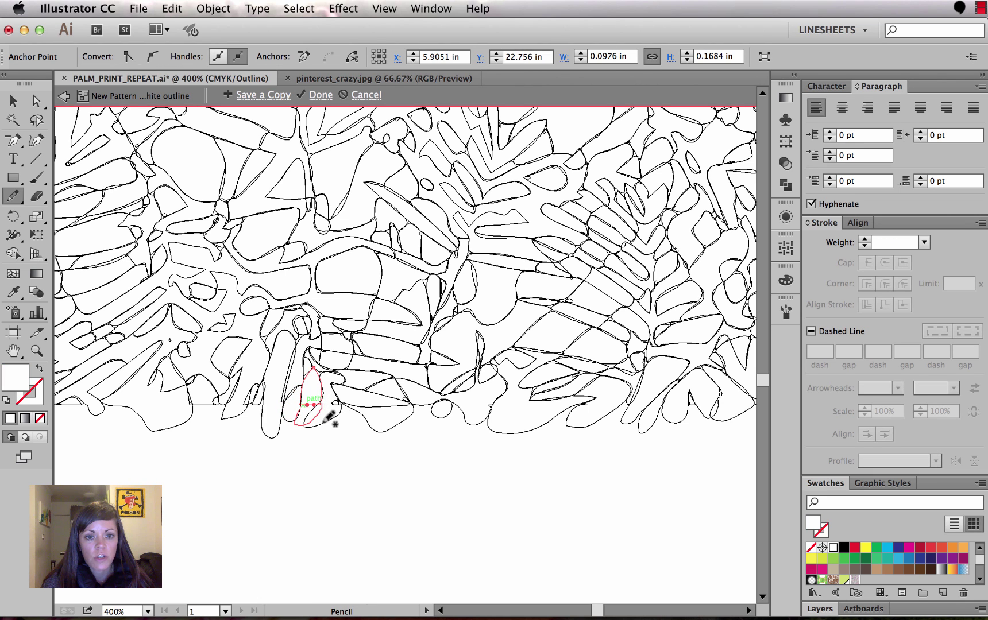
Redraw the two flat-cut green shapes left of the long upright leaf with rounded lower ends below the tile edge.
scroll(322, 422, left, 6)
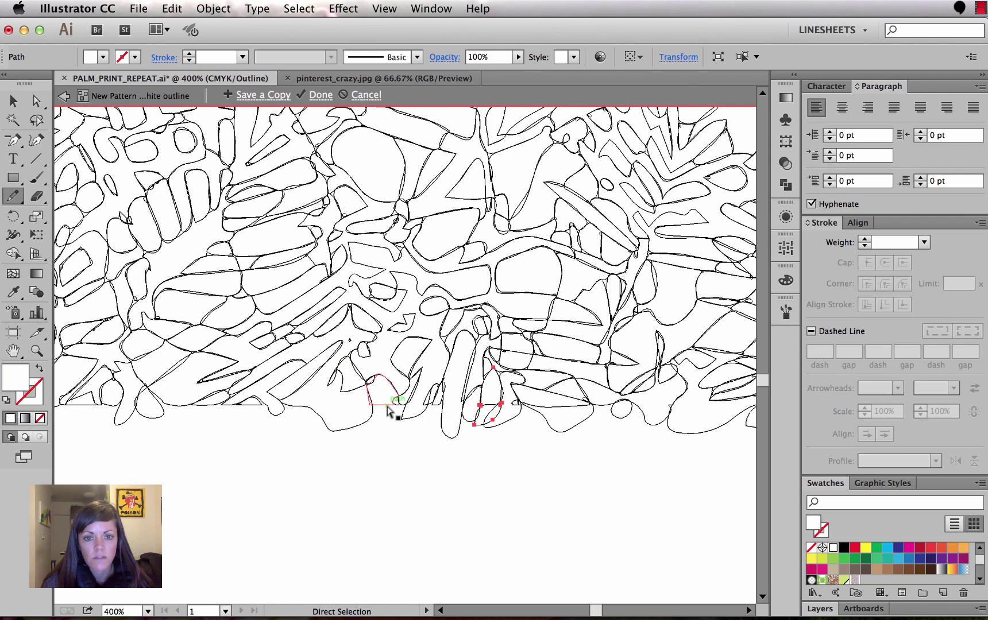
super+click(371, 406)
drag(367, 404, 385, 428)
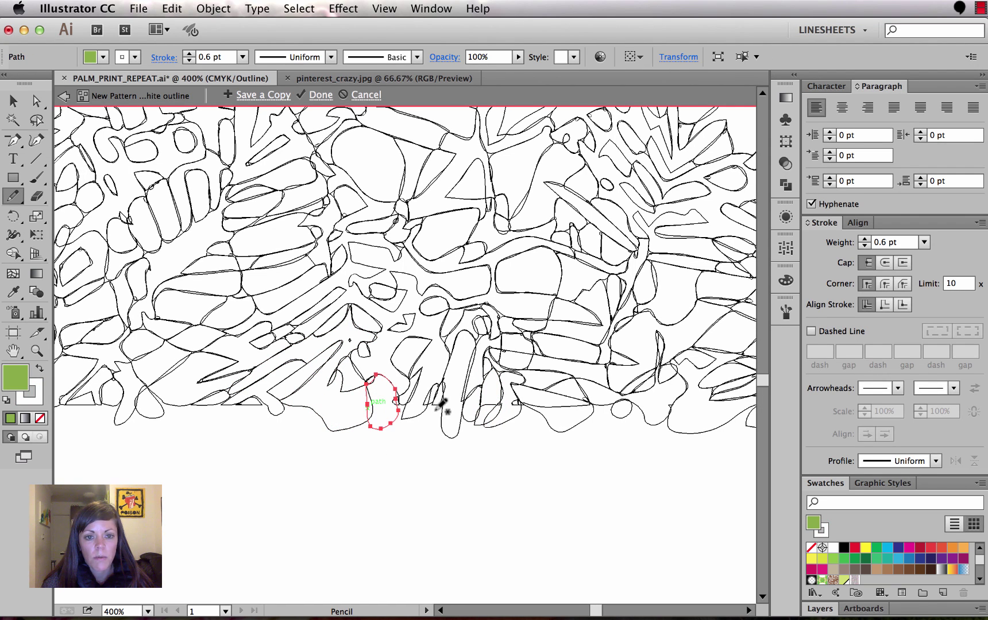
super+click(248, 403)
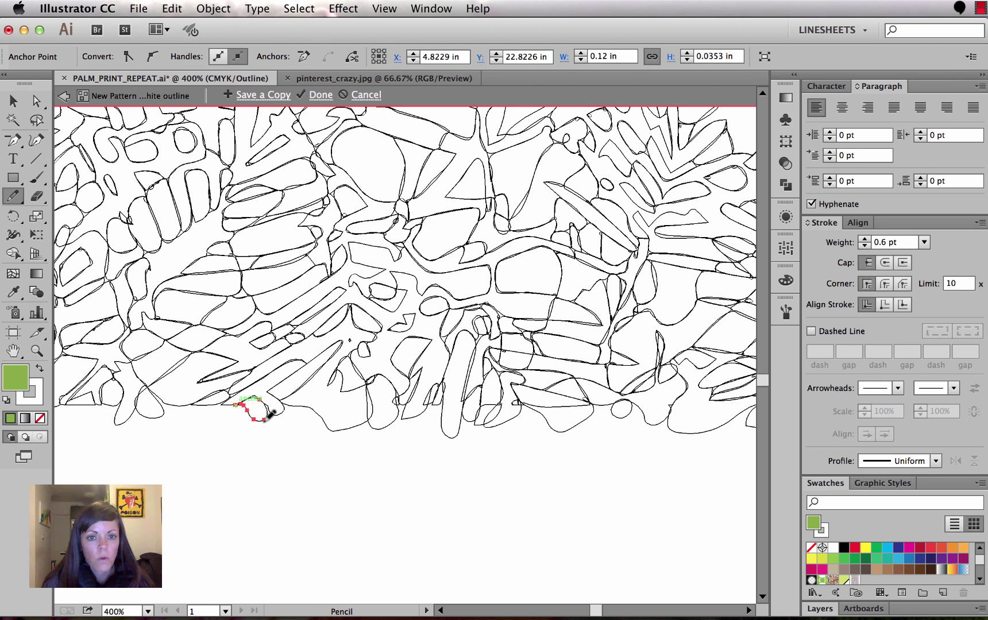
Extend the flat-cut dark leaf left of the small green shape into a rounded tip below the tile edge.
scroll(270, 413, left, 5)
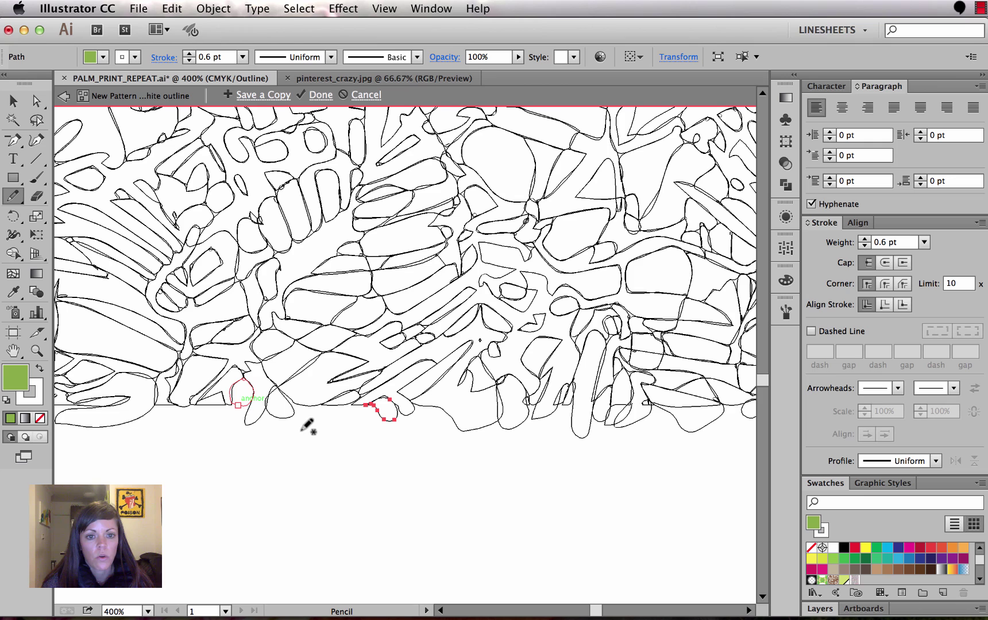
super+click(305, 409)
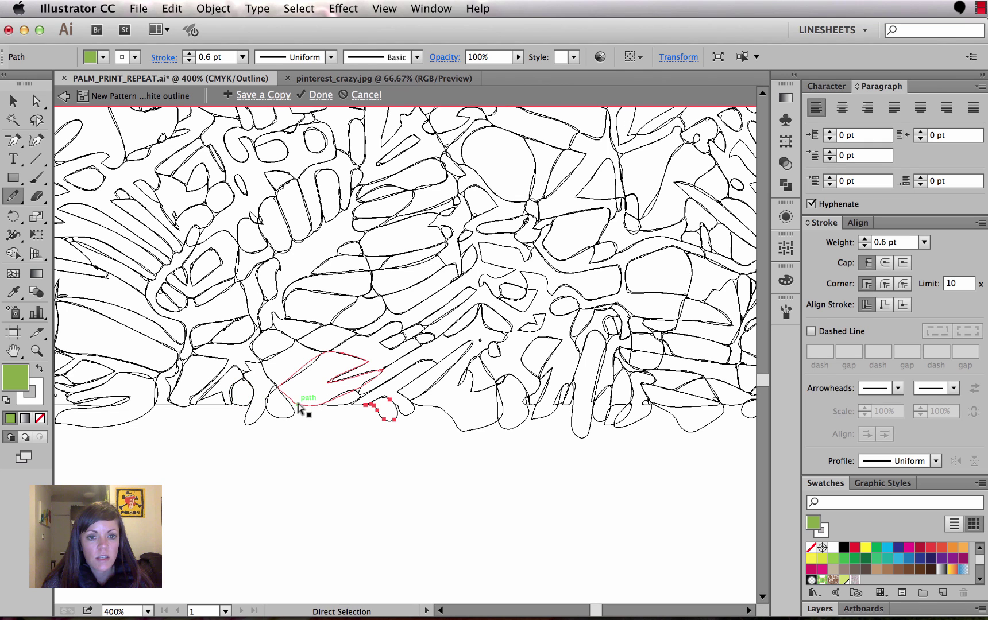
mouse_move(289, 401)
mouse_down()
mouse_move(327, 419)
mouse_move(338, 394)
mouse_up()
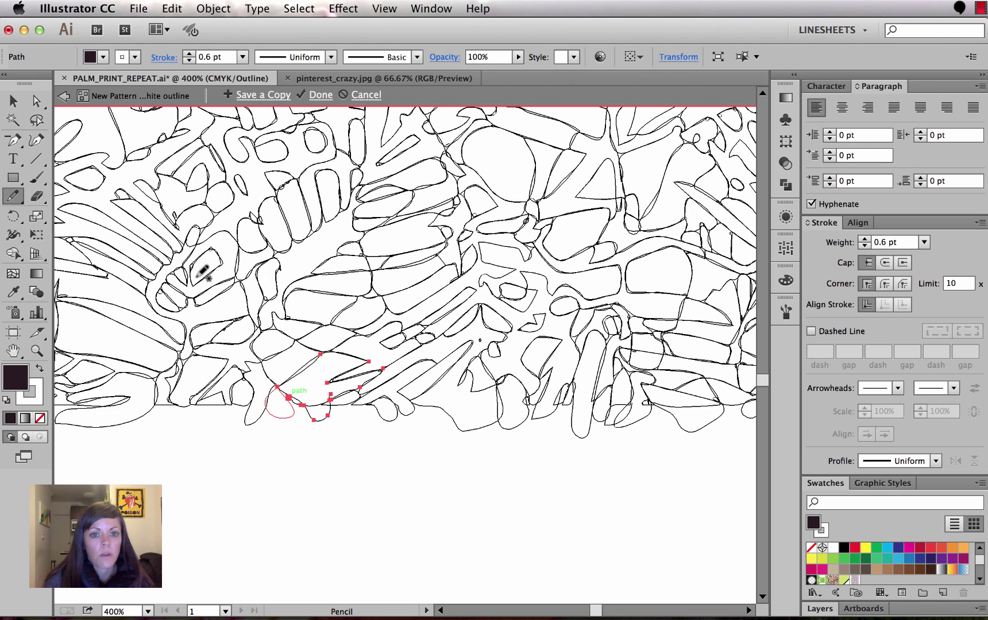
Set the Pencil tool's Fidelity to its most Accurate setting.
double_click(14, 199)
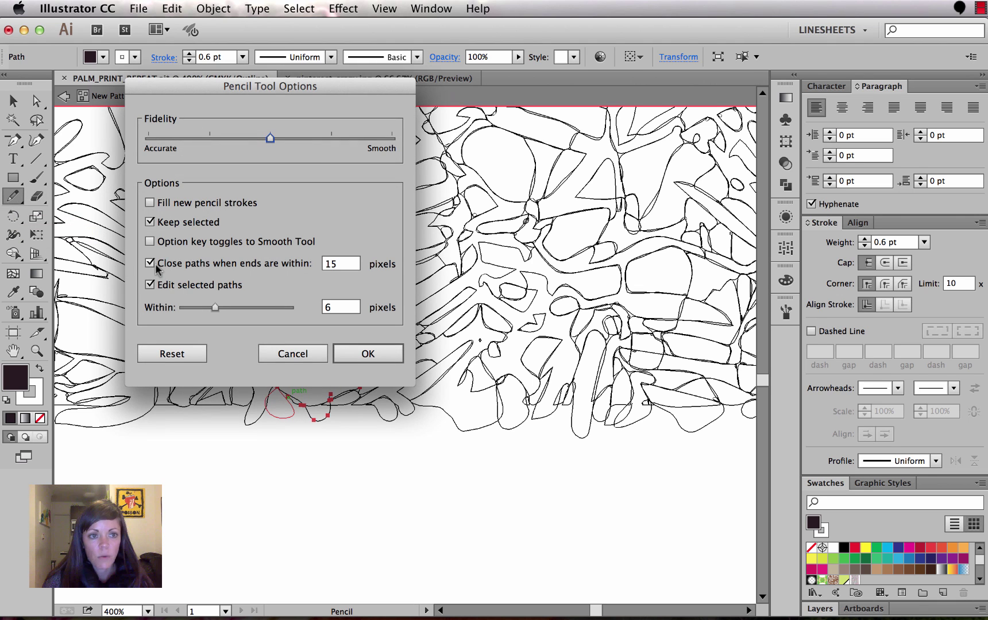
drag(235, 84, 238, 141)
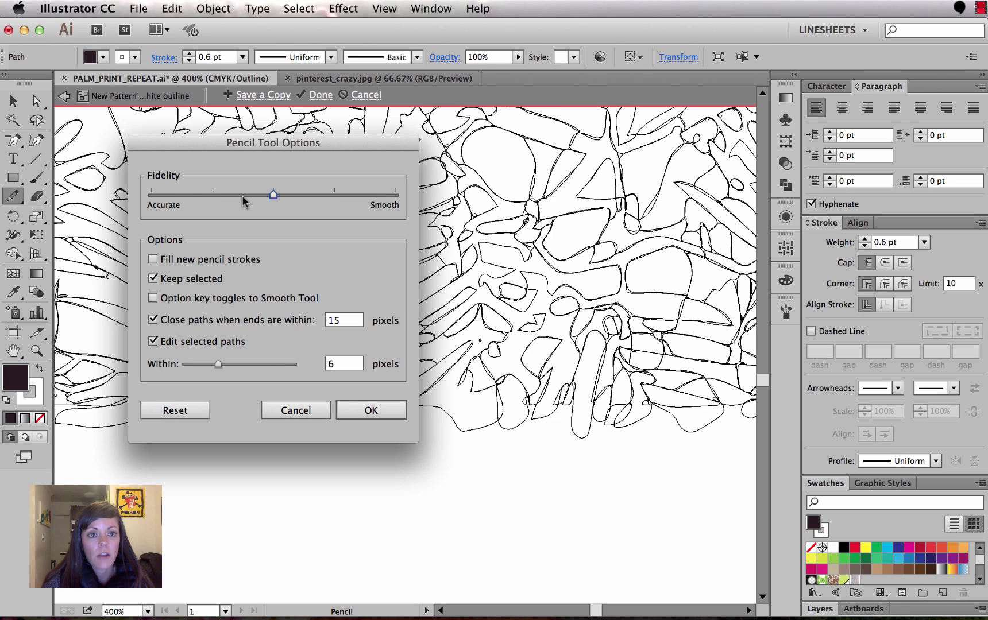
drag(272, 195, 213, 195)
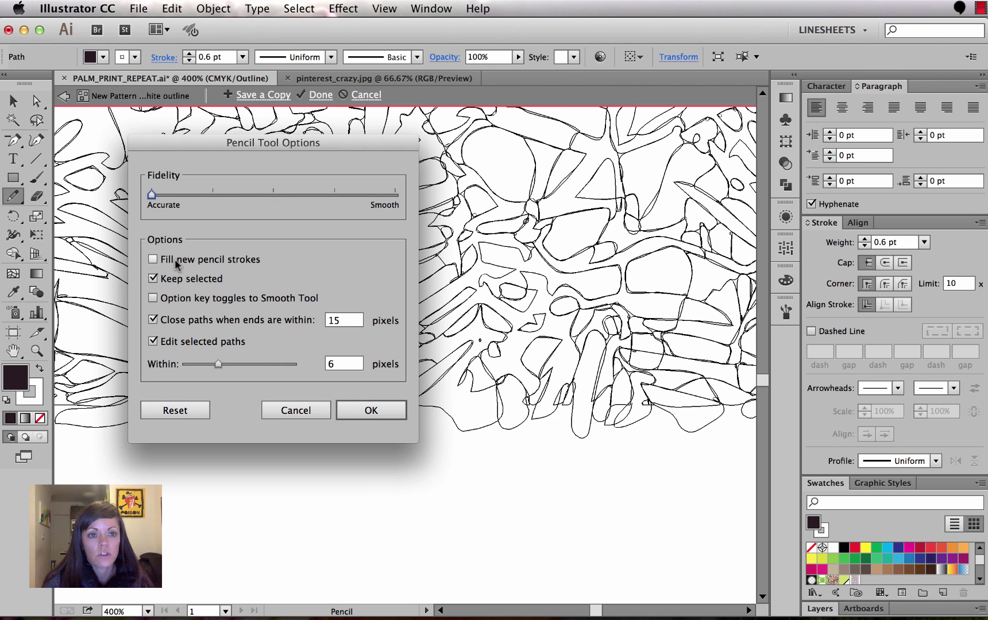
click(385, 412)
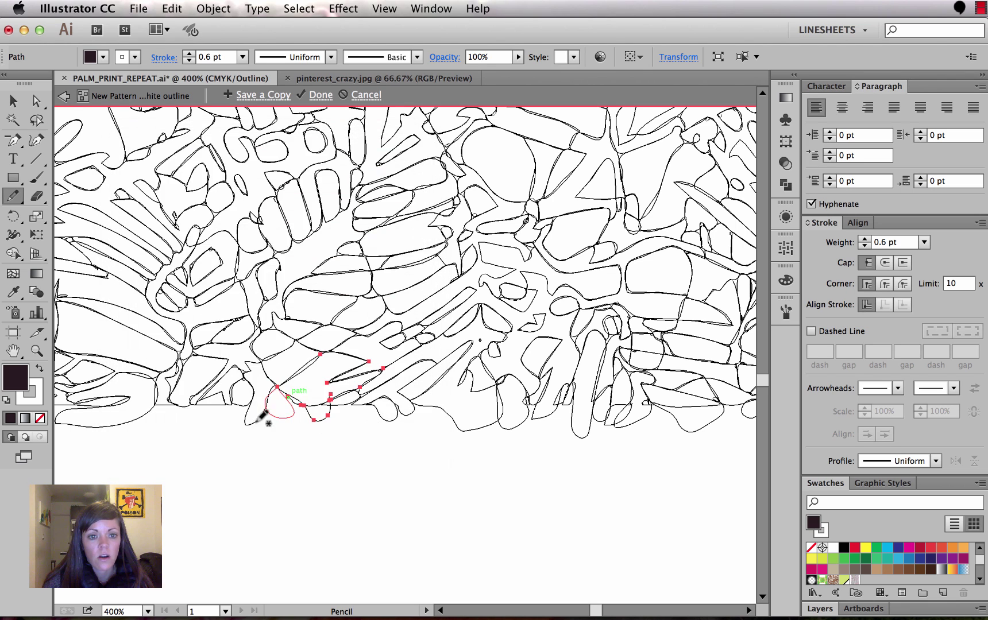
Try to redraw the small magenta shape's flat bottom below the tile edge with the Pencil tool, and undo the stroke.
super+click(205, 406)
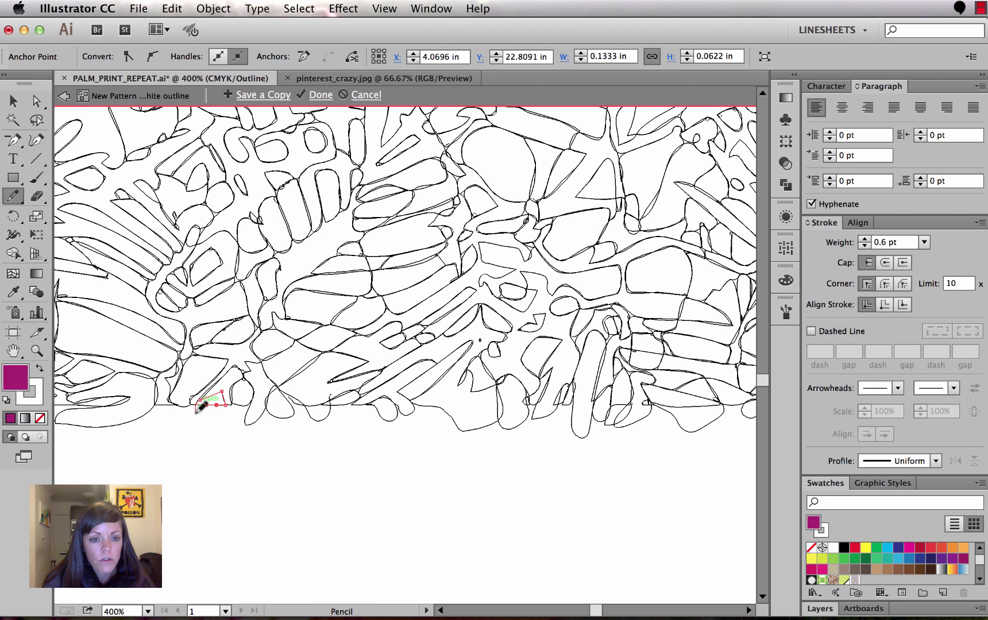
drag(229, 404, 230, 405)
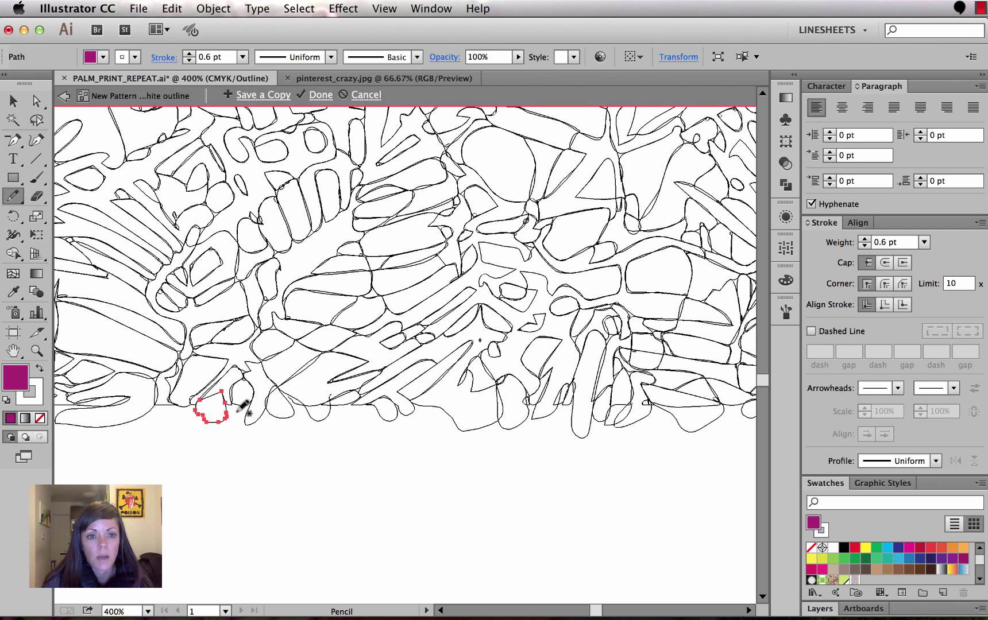
scroll(243, 408, left, 4)
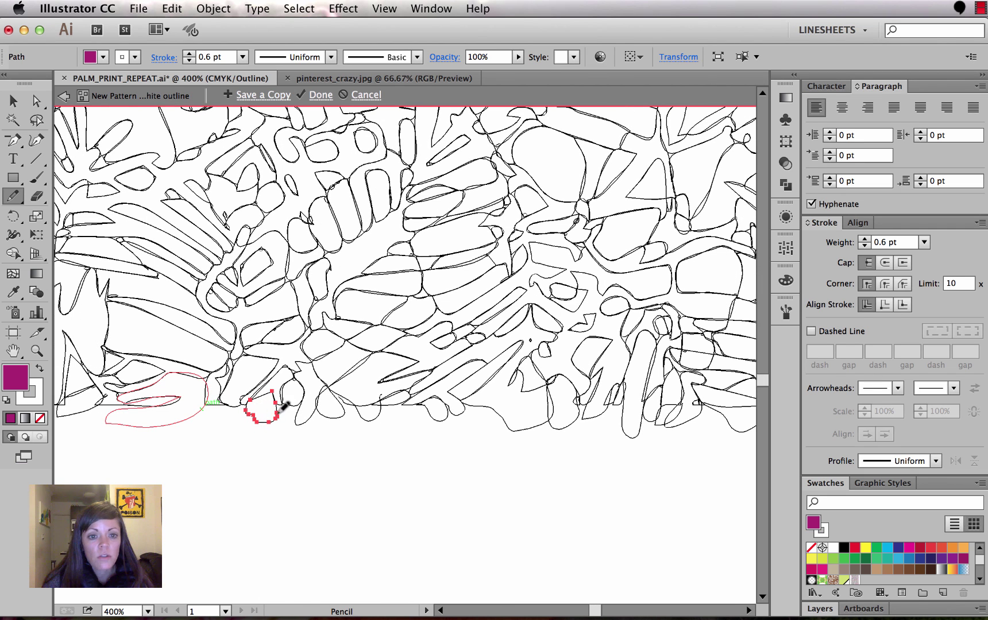
key(super)
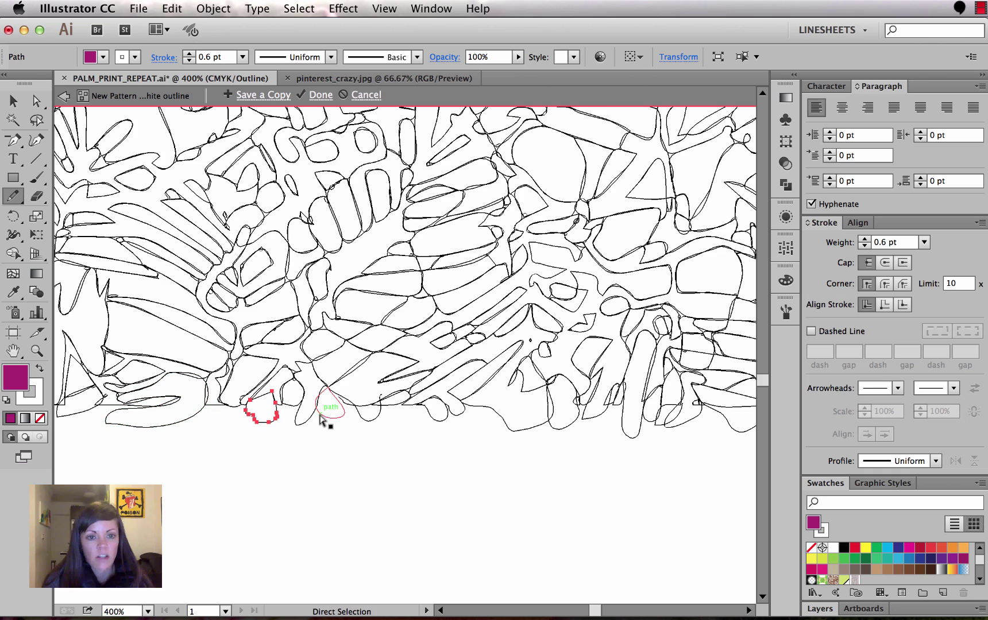
key(super+z)
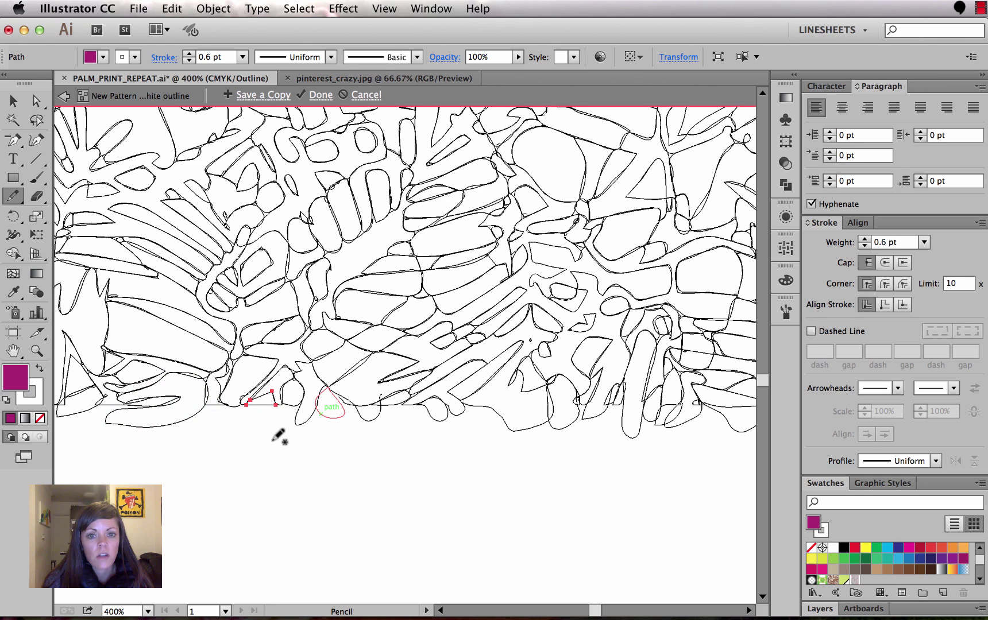
Set the Pencil tool's Fidelity midway between Accurate and Smooth, and redraw the small magenta shape's flat bottom as a rounded end below the tile edge.
double_click(12, 198)
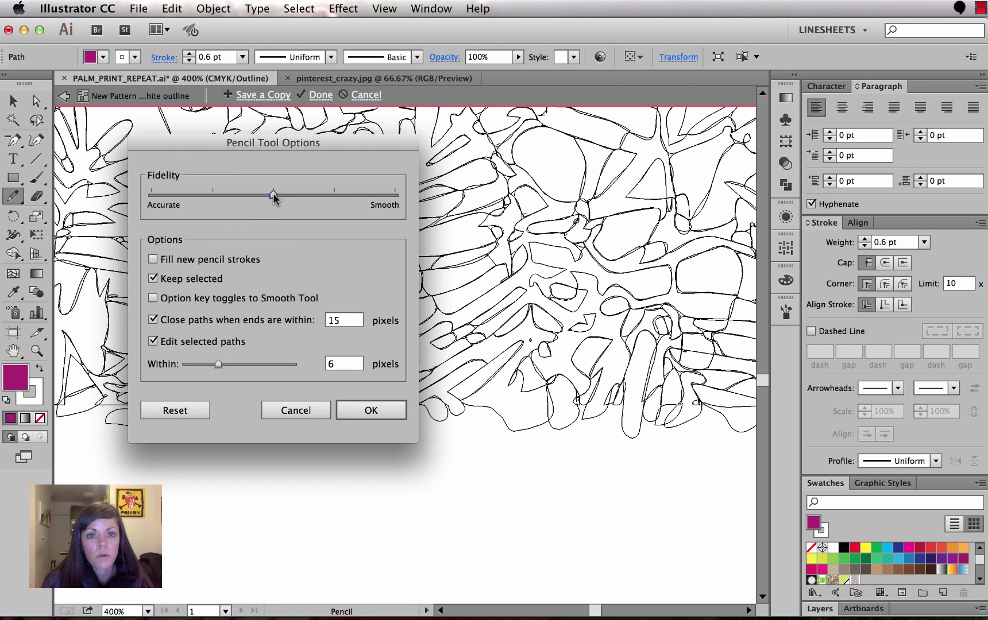
mouse_move(273, 196)
mouse_down()
mouse_move(394, 196)
mouse_move(273, 196)
mouse_up()
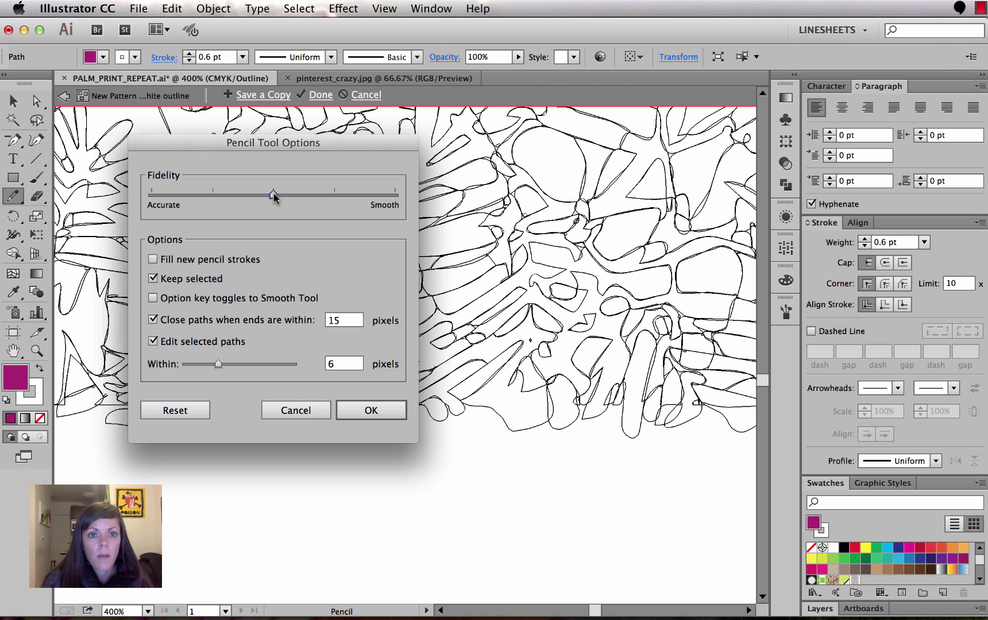
click(370, 411)
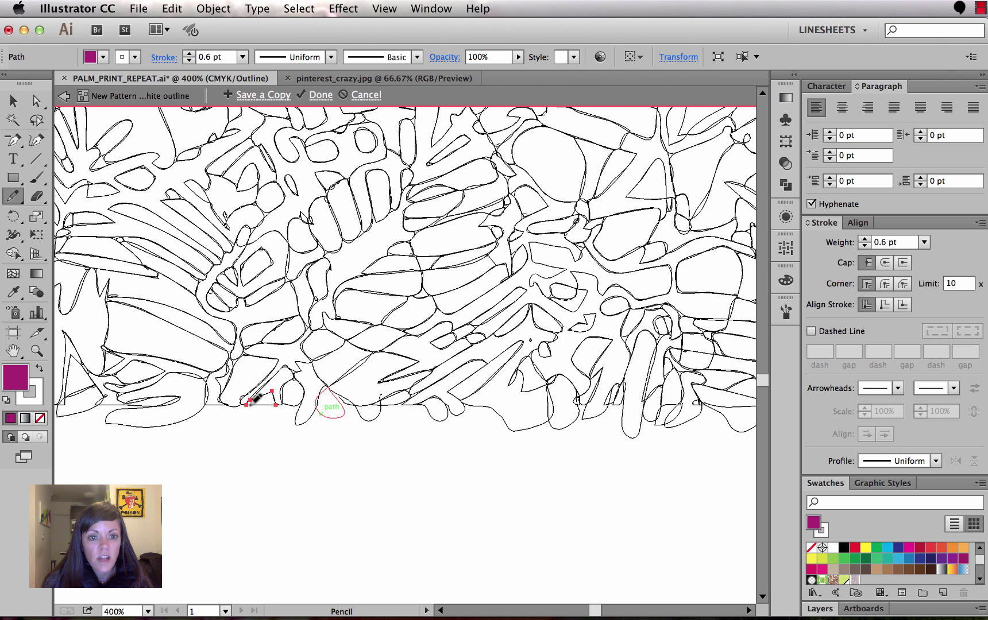
drag(246, 419, 277, 405)
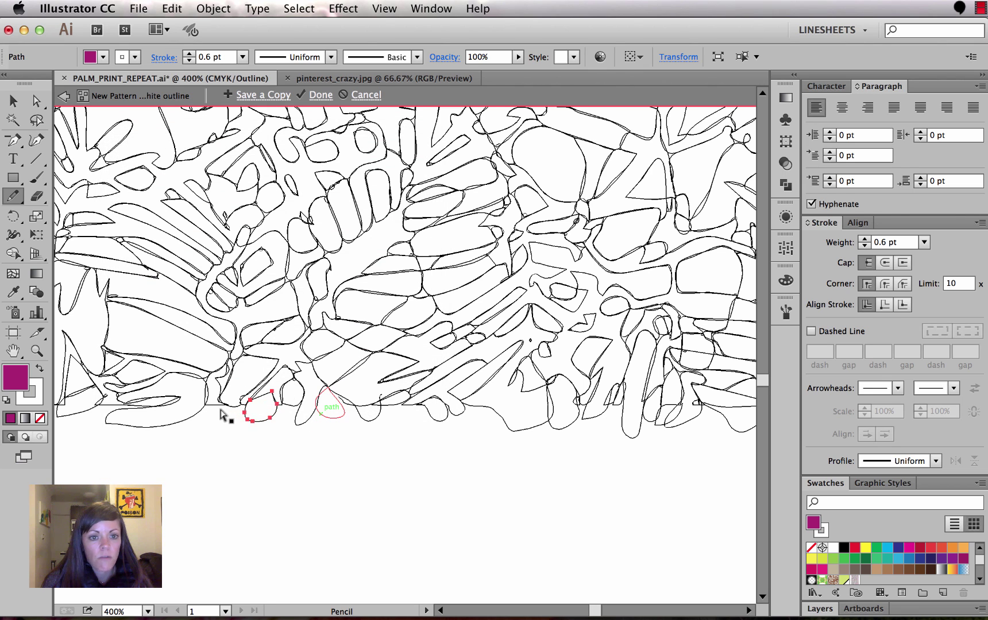
Redraw the flat-cut shapes left of the small magenta shape, including the teal one, with rounded ends below the tile edge.
super+click(214, 406)
super+click(213, 403)
mouse_move(209, 402)
mouse_down()
mouse_move(222, 426)
mouse_move(229, 404)
mouse_move(280, 422)
mouse_move(397, 421)
mouse_move(380, 437)
mouse_move(384, 400)
mouse_move(374, 408)
mouse_move(386, 415)
mouse_move(418, 400)
mouse_up()
super+click(391, 400)
drag(362, 458, 471, 459)
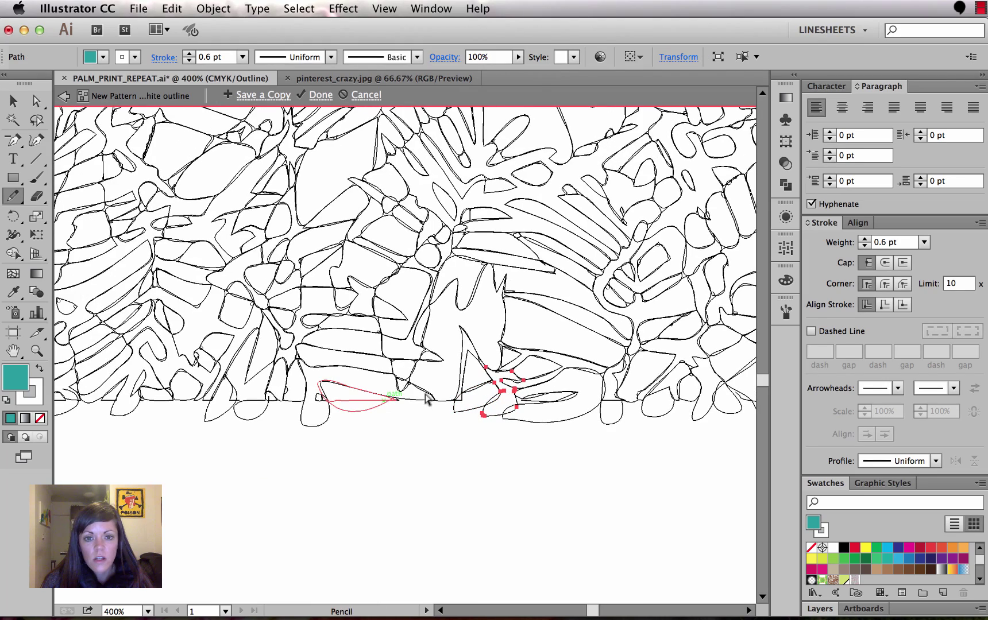
Extend the flat-cut tip of the long magenta leaf and the narrow upright white leaf beside it into rounded ends below the tile edge.
super+click(414, 400)
mouse_move(387, 395)
mouse_down()
mouse_move(439, 419)
mouse_move(428, 395)
mouse_up()
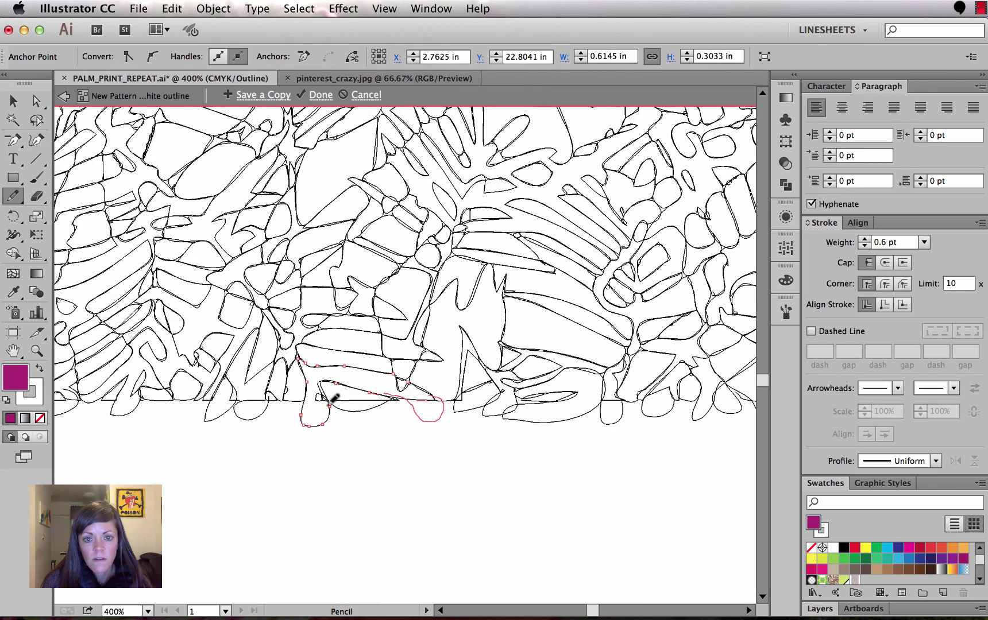
drag(362, 415, 512, 418)
super+click(441, 415)
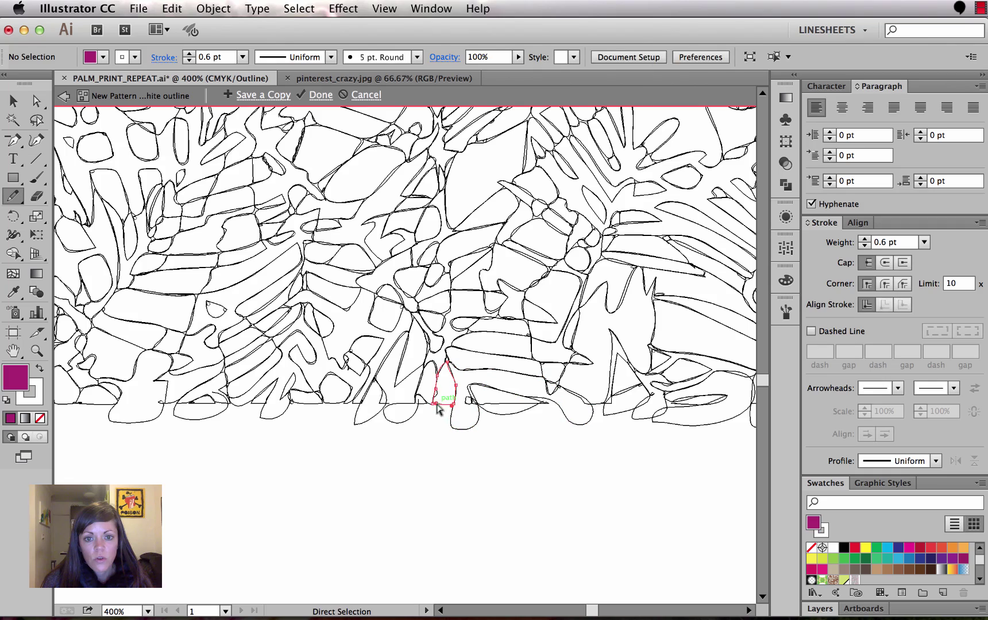
super+click(437, 404)
drag(432, 402, 453, 406)
drag(390, 450, 489, 441)
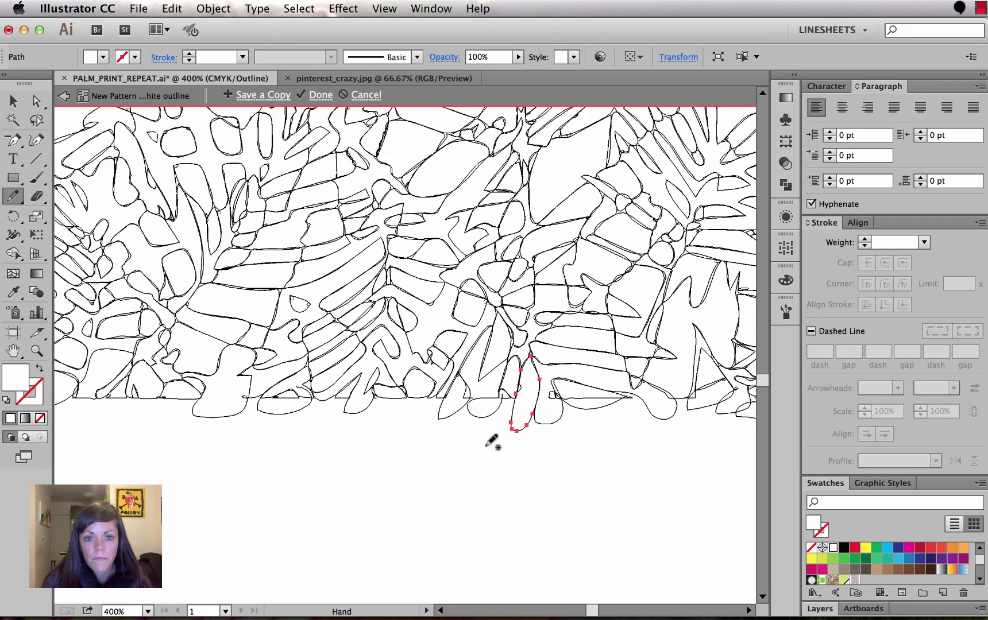
Redraw the flat-cut shapes left of the narrow upright white leaf, including the slim slanted white one, with rounded ends below the tile edge.
super+click(439, 404)
super+click(430, 397)
drag(430, 397, 404, 398)
super+click(345, 397)
drag(332, 398, 349, 395)
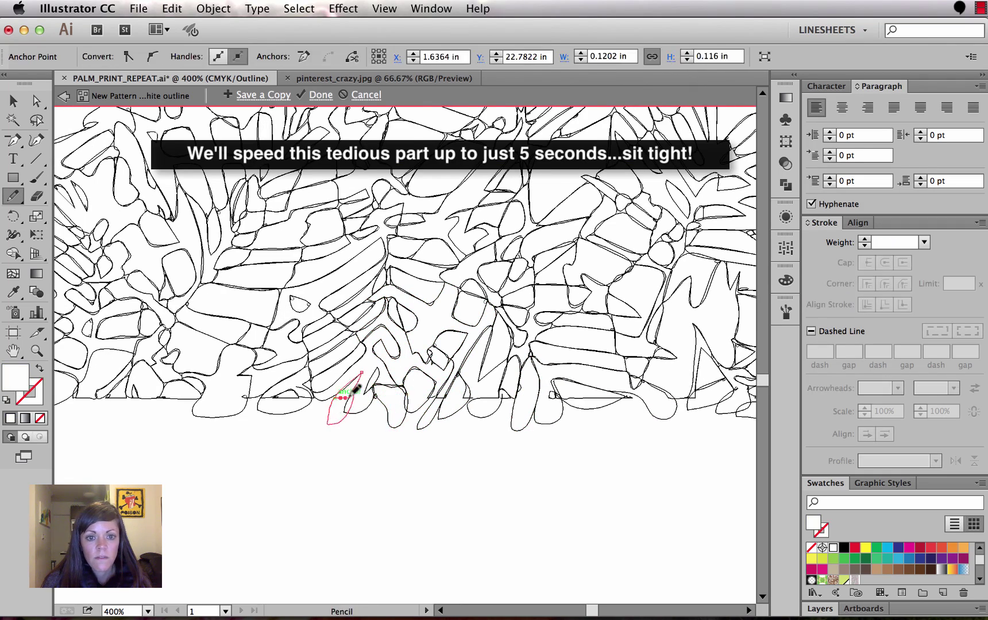
Continue redrawing flat-cut shapes leftward along the tile's lower edge, rounding their ends up to and including the green leaf.
drag(288, 448, 457, 447)
super+click(443, 402)
super+click(368, 397)
drag(372, 397, 329, 398)
drag(281, 437, 453, 437)
super+click(447, 394)
drag(448, 394, 404, 396)
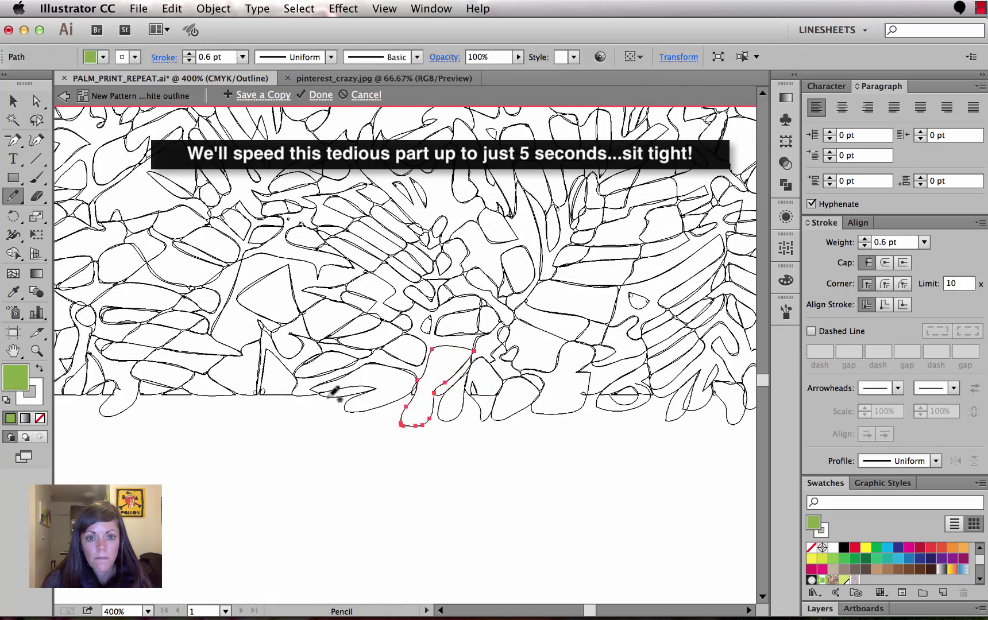
Round off the flat-cut shapes left of the green leaf below the tile edge, as far as the slanted light blue shape.
super+click(305, 395)
drag(305, 395, 264, 396)
mouse_move(287, 424)
mouse_down()
mouse_move(459, 424)
mouse_move(370, 390)
mouse_move(322, 395)
mouse_up()
super+click(345, 394)
super+click(339, 394)
super+click(282, 395)
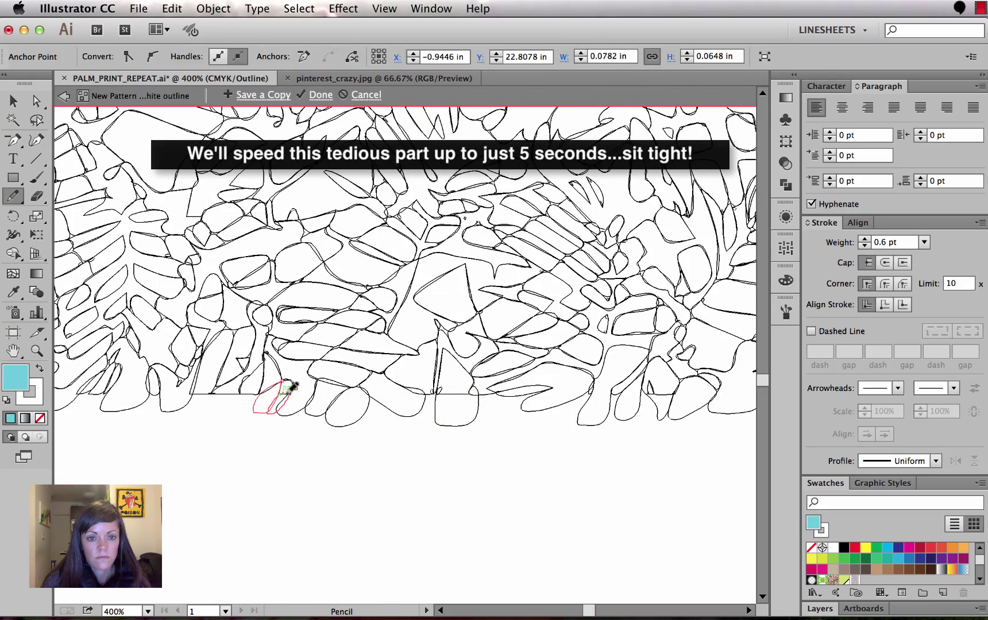
Redraw the remaining flat-cut shapes up to the tile's lower-left corner, ending with a rounded dark shape at the corner.
super+click(245, 390)
drag(243, 392, 206, 394)
drag(230, 442, 429, 439)
super+click(410, 391)
drag(413, 388, 389, 391)
super+click(287, 392)
super+click(222, 388)
drag(294, 392, 240, 384)
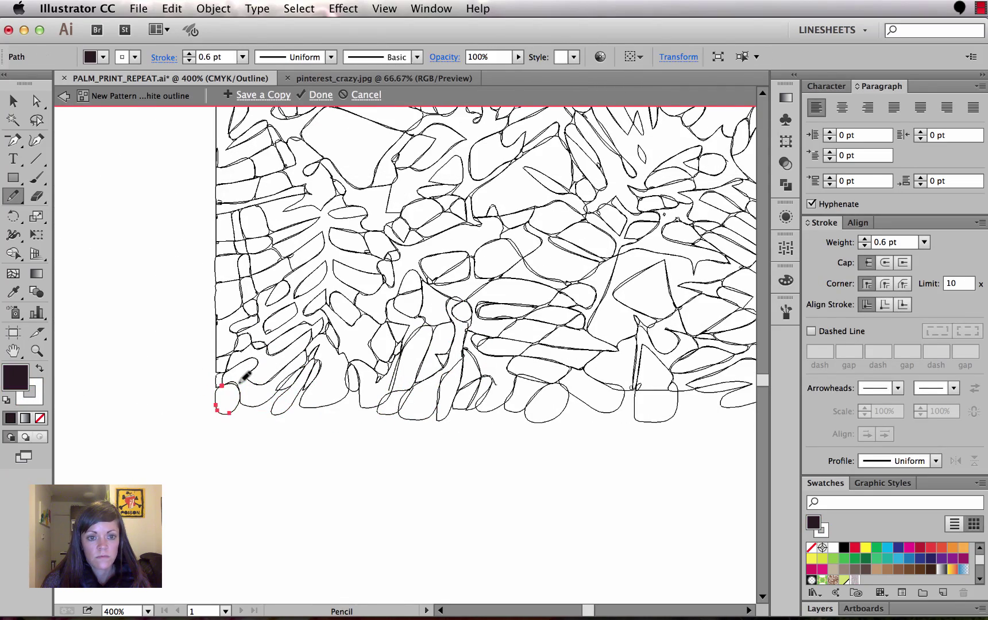
Examine the whole lower edge of the tile for shapes that are still cut flat.
drag(602, 452, 416, 461)
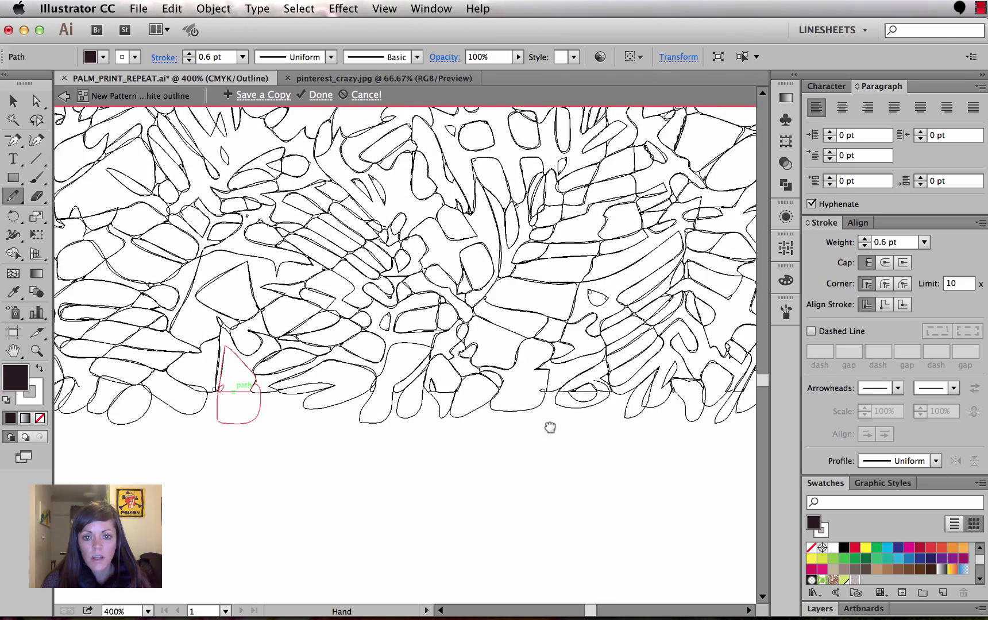
mouse_move(550, 427)
mouse_down()
mouse_move(326, 428)
mouse_move(481, 437)
mouse_move(408, 450)
mouse_up()
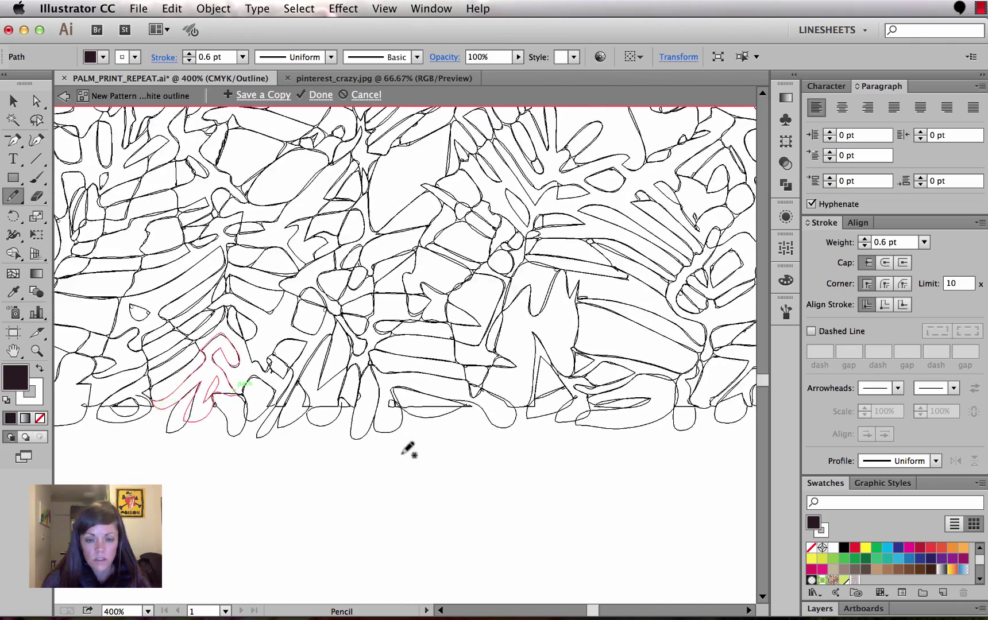
super+click(403, 458)
key(super+minus)
key(super+minus)
key(super+minus)
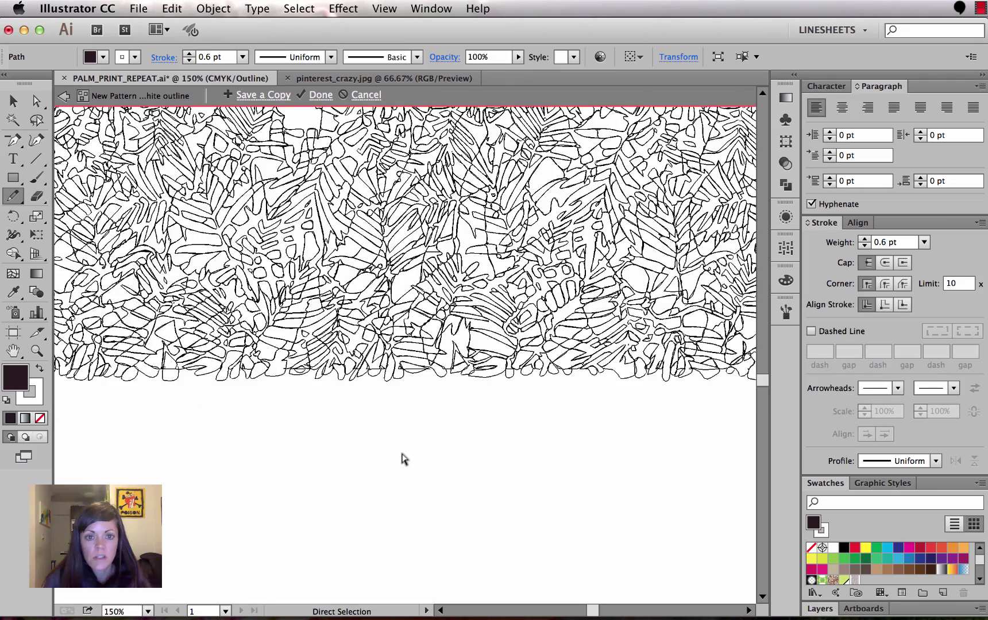
drag(485, 391, 379, 470)
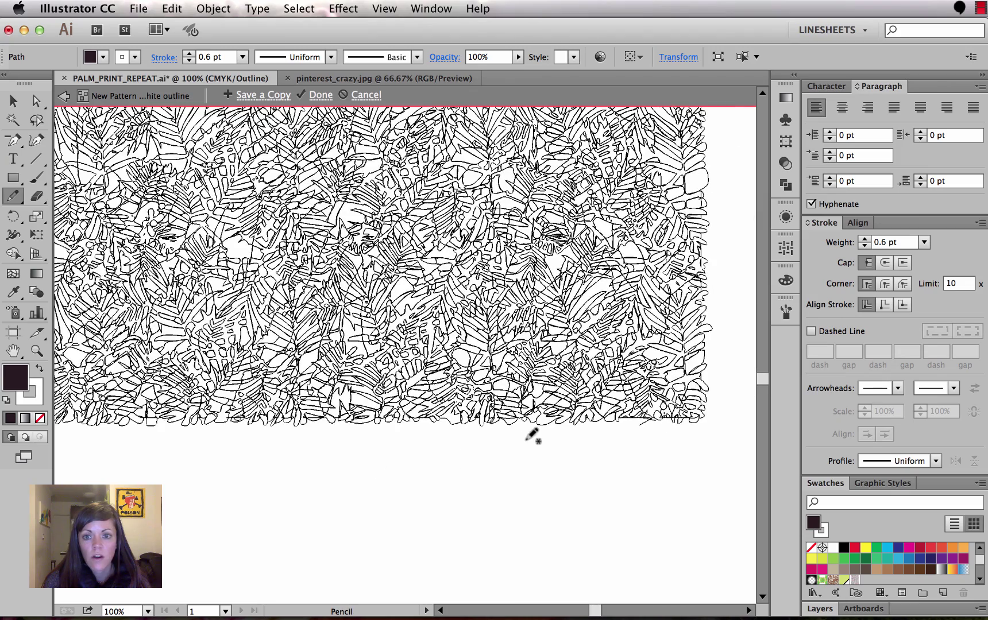
Redraw the flat-cut yellow-green leaf near the tile's lower-right corner with a rounded end below the edge using the Pencil tool.
key(z)
drag(564, 419, 662, 468)
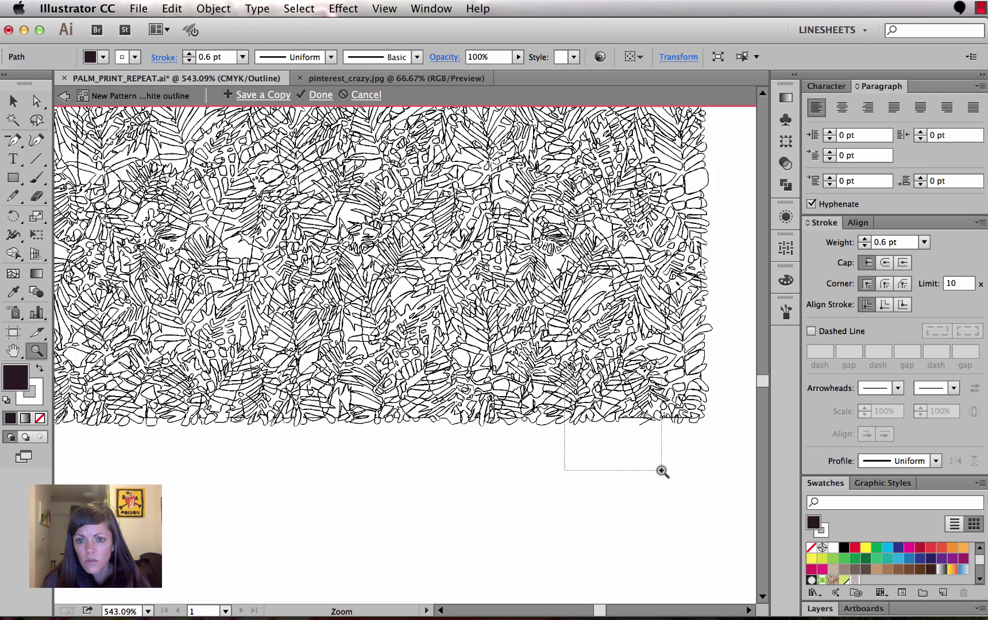
key(a)
click(516, 320)
drag(583, 339, 444, 344)
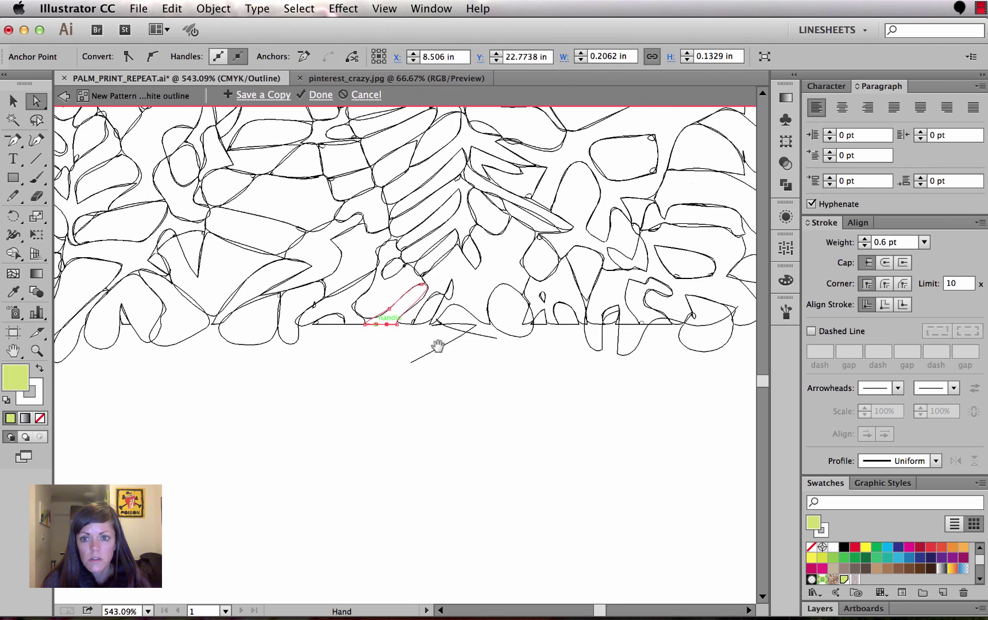
key(n)
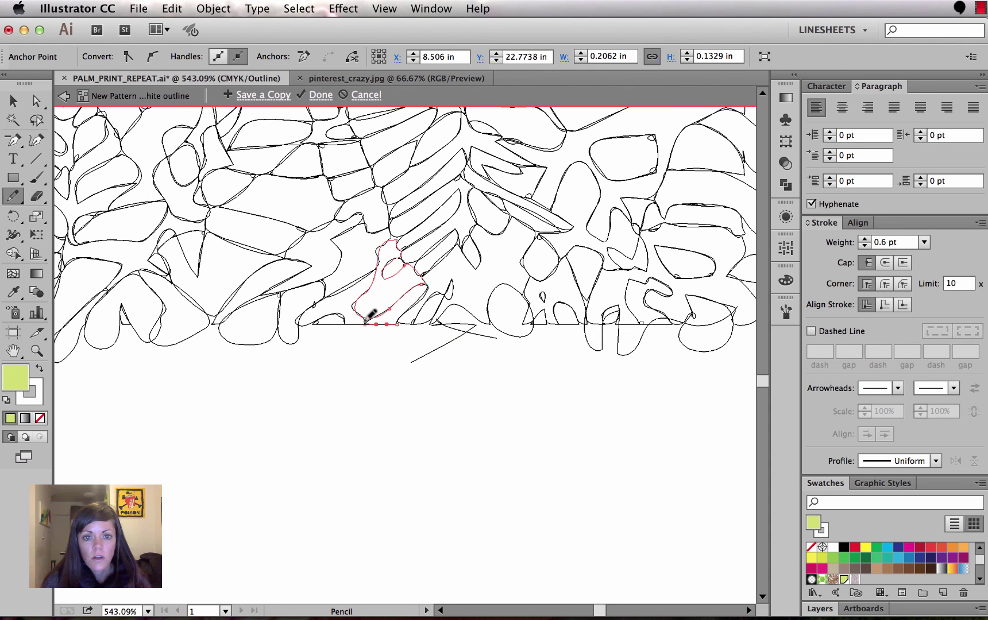
drag(364, 323, 398, 319)
Redraw the white shape left of the yellow-green leaf and the flat-cut shapes toward the lower-right corner with rounded ends below the edge.
super+click(333, 324)
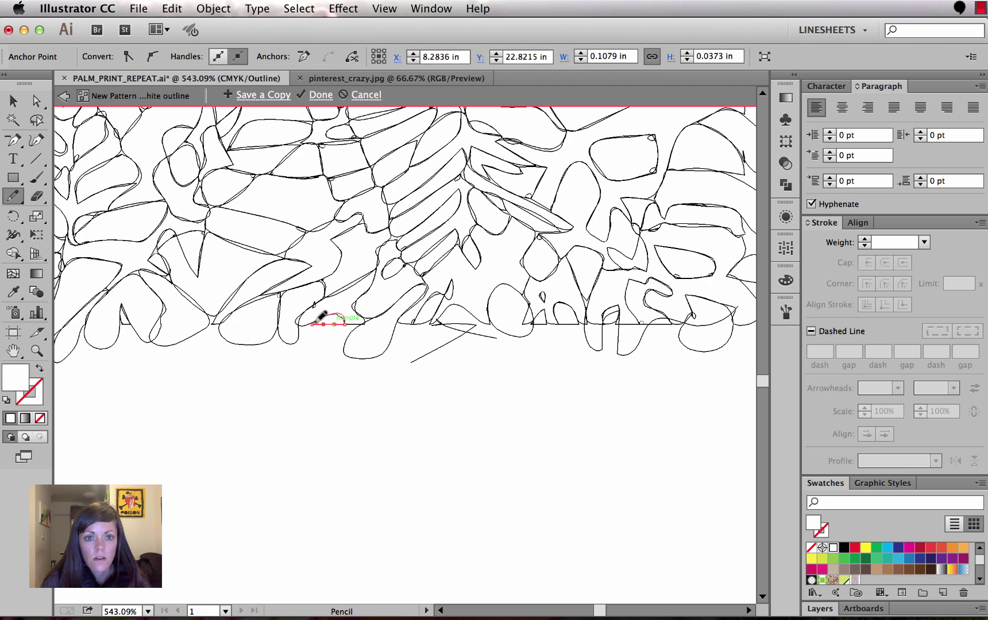
mouse_move(313, 325)
mouse_down()
mouse_move(338, 343)
mouse_move(346, 327)
mouse_up()
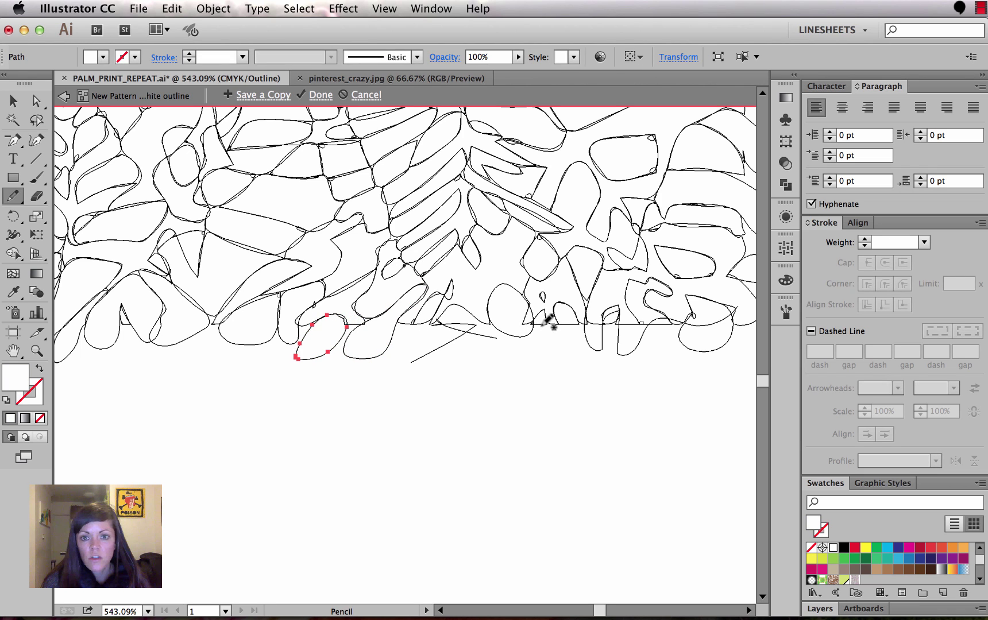
super+click(540, 324)
mouse_move(529, 325)
mouse_down()
mouse_move(552, 318)
mouse_move(567, 350)
mouse_move(578, 324)
mouse_up()
super+click(568, 325)
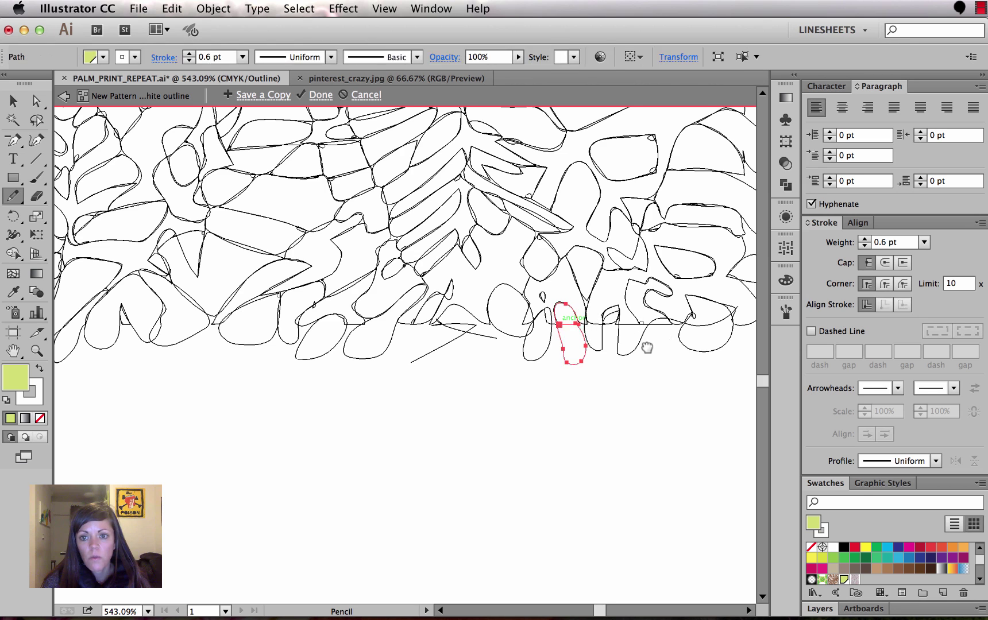
mouse_move(648, 348)
mouse_down()
mouse_move(541, 359)
mouse_move(558, 365)
mouse_move(560, 333)
mouse_up()
super+click(550, 339)
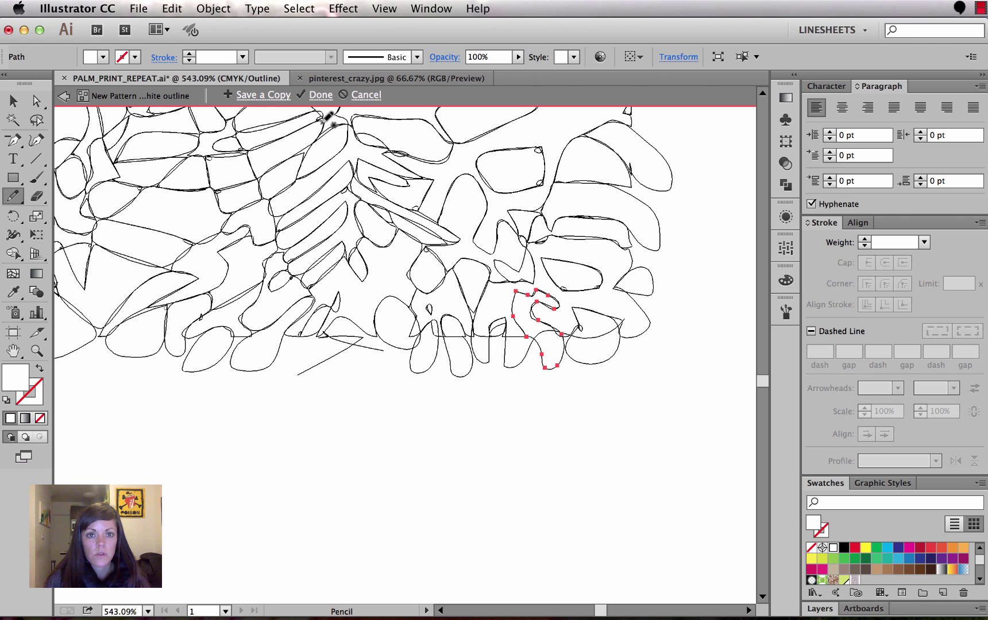
Exit pattern editing and view the whole artwork filled with the updated pattern.
key(ctrl)
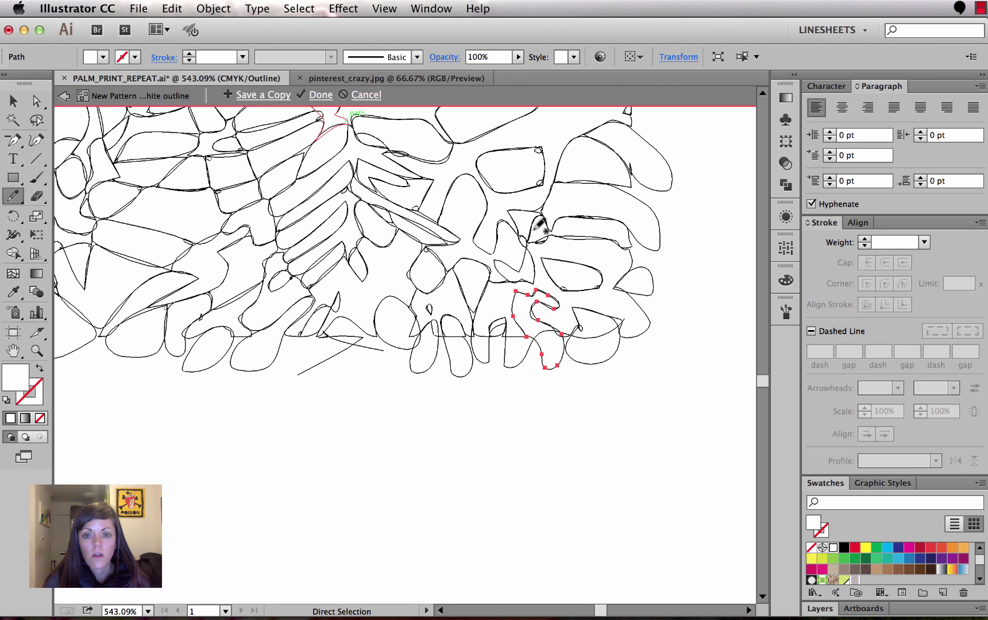
key(Escape)
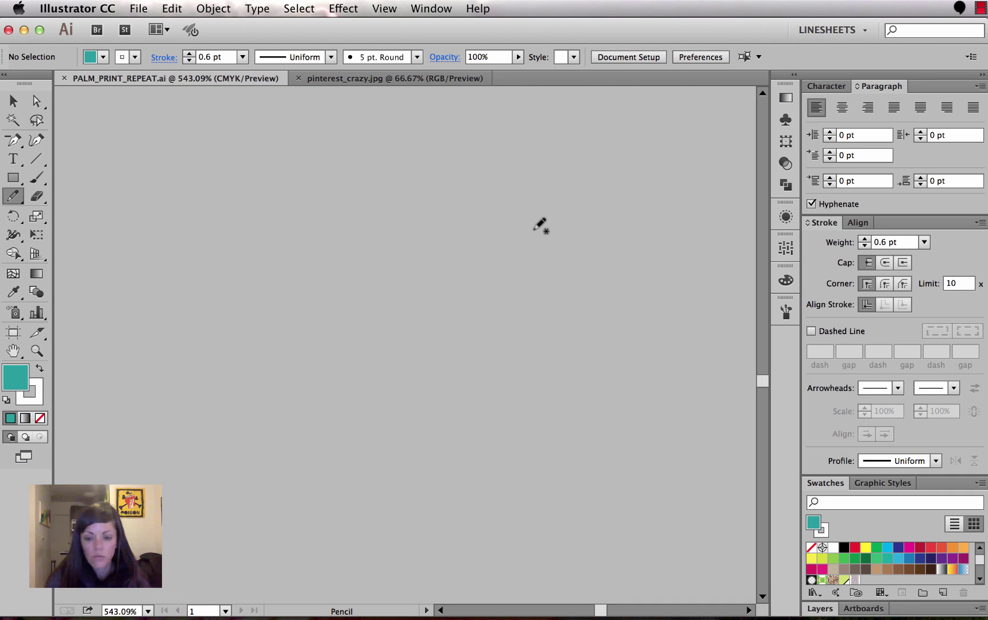
key(super)
key(super+0)
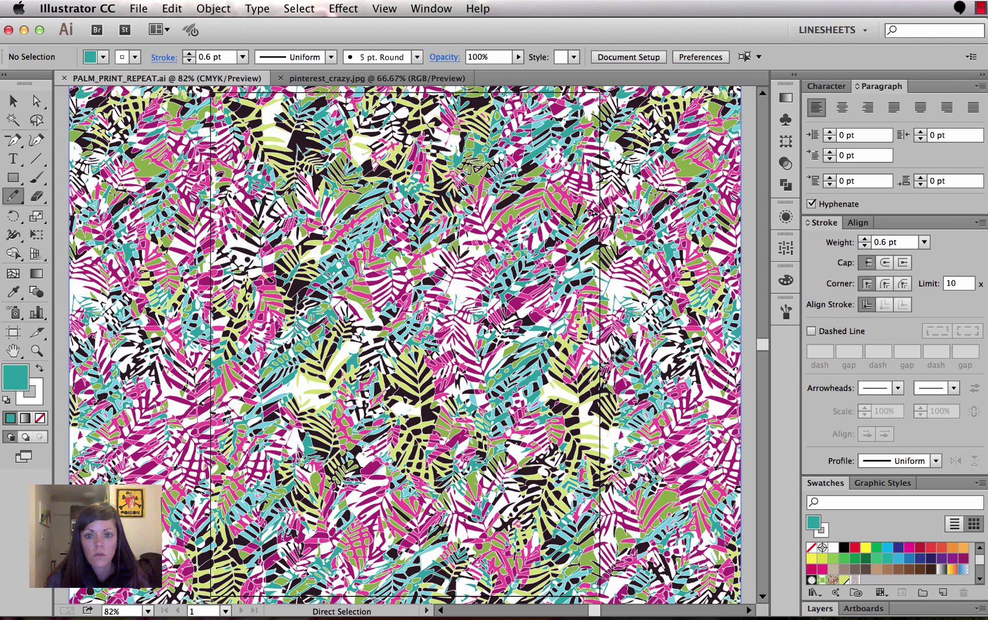
key(super+minus)
key(super+minus)
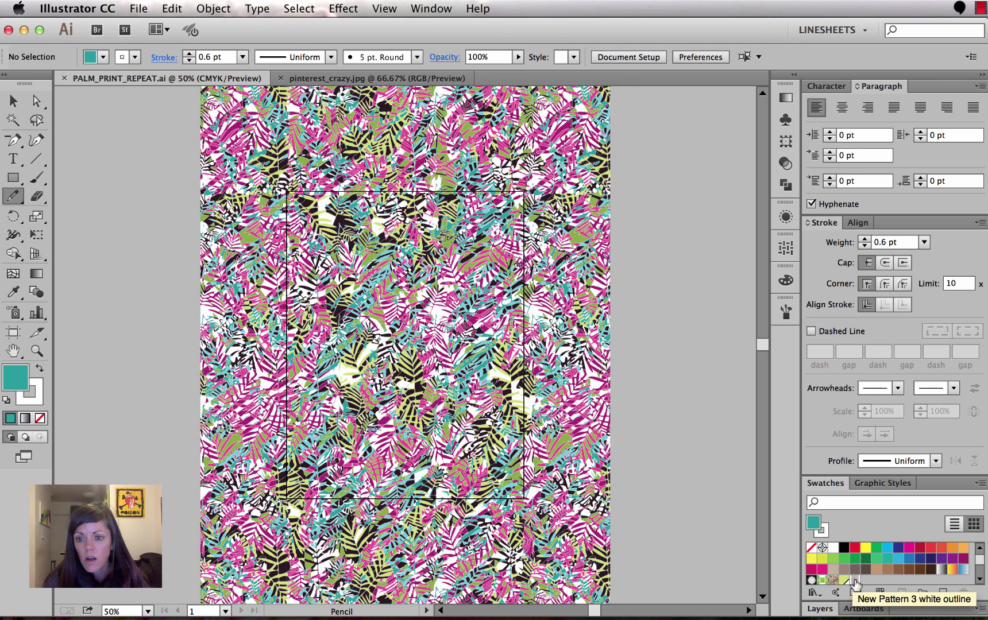
Reopen the New Pattern 3 white outline swatch for editing and set its preview copies to 3 x 3.
click(855, 580)
double_click(855, 581)
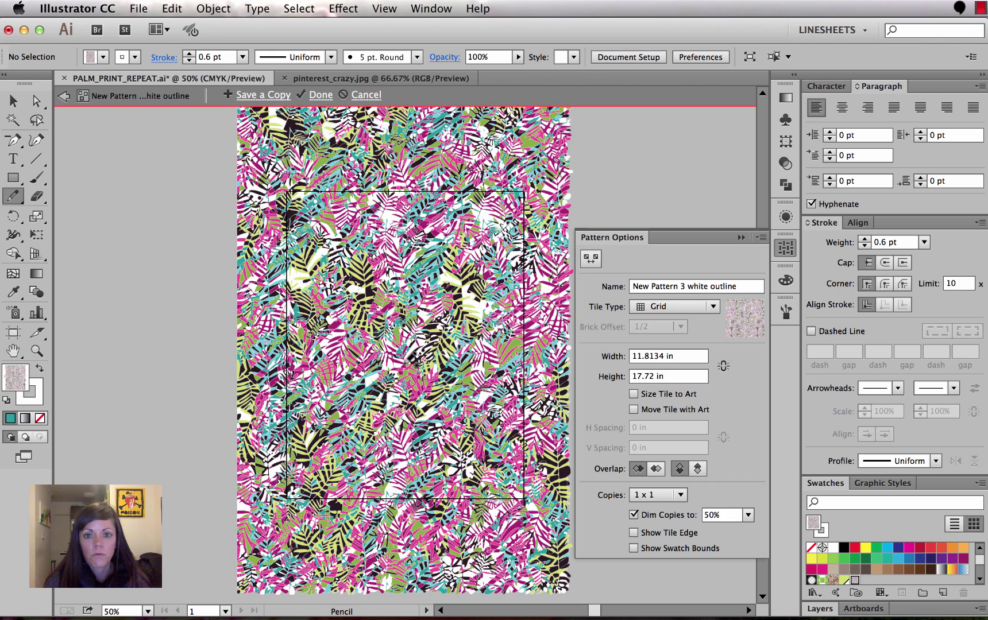
click(656, 496)
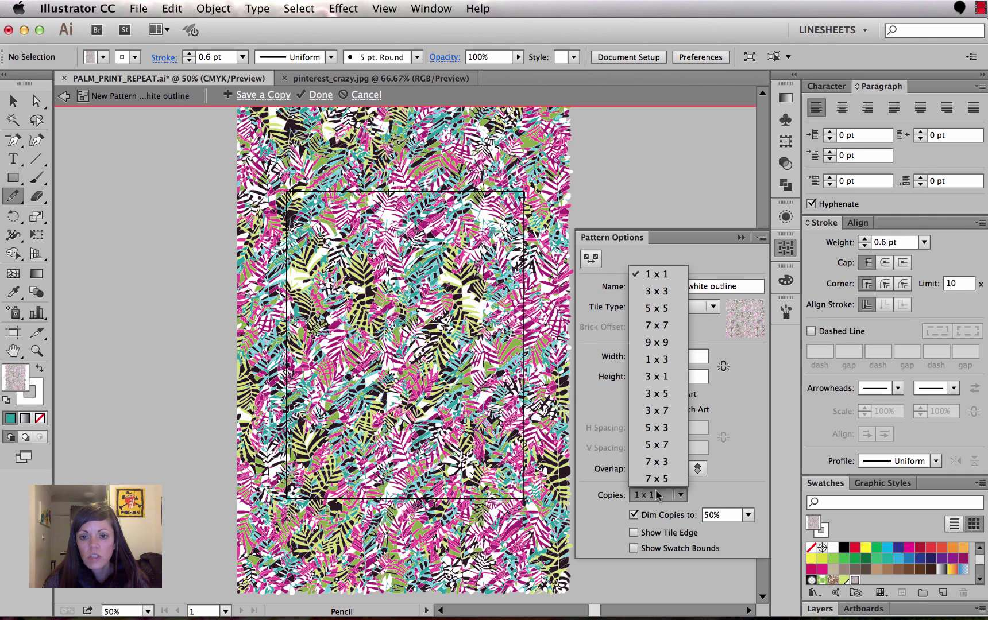
click(654, 294)
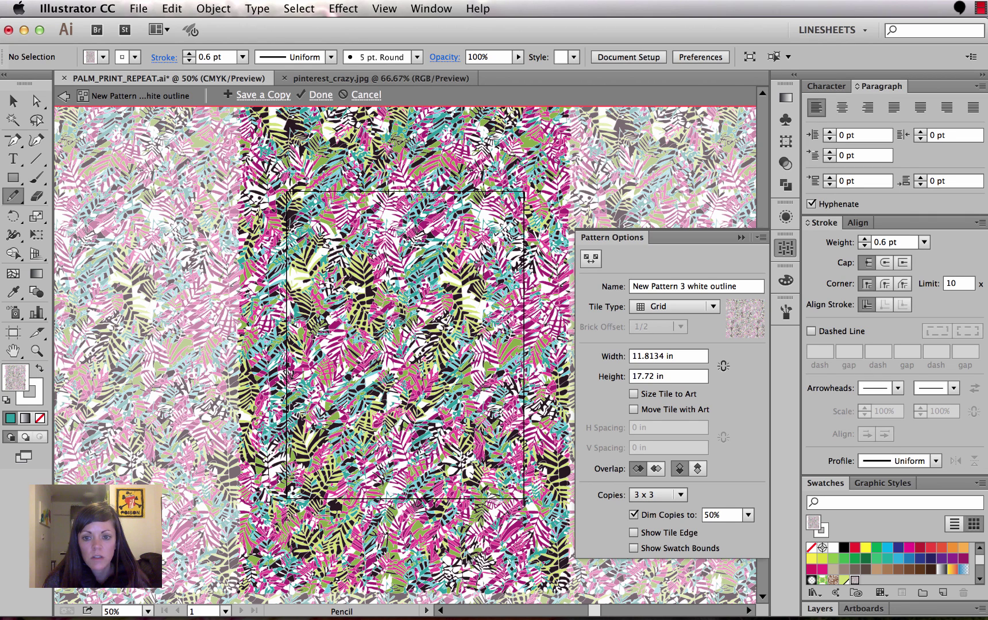
Examine the horizontal join between the pattern tile copies up close, from one side of the tile to the other.
key(space)
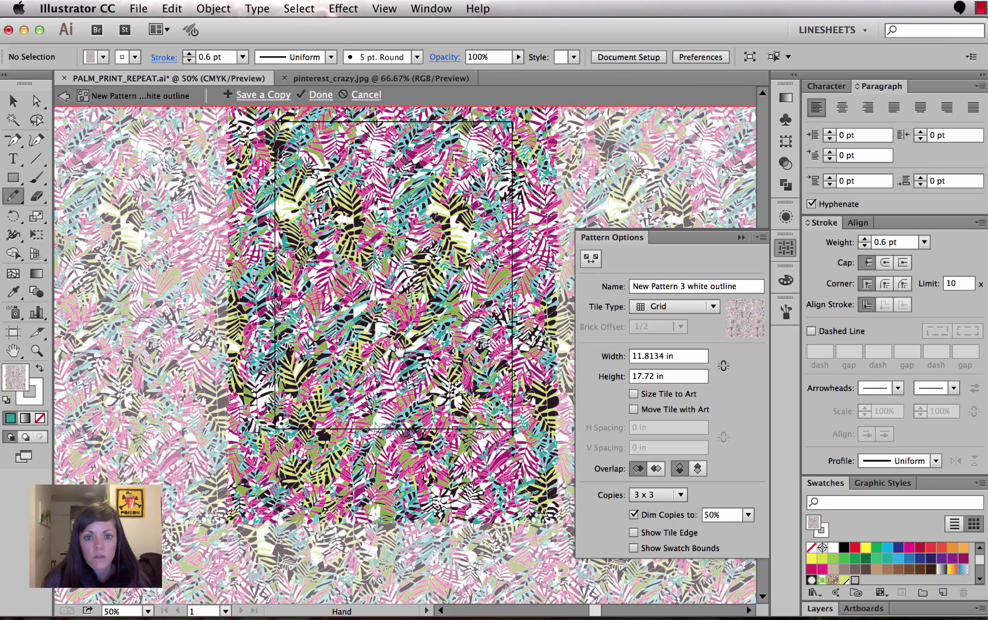
drag(399, 351, 393, 339)
key(z)
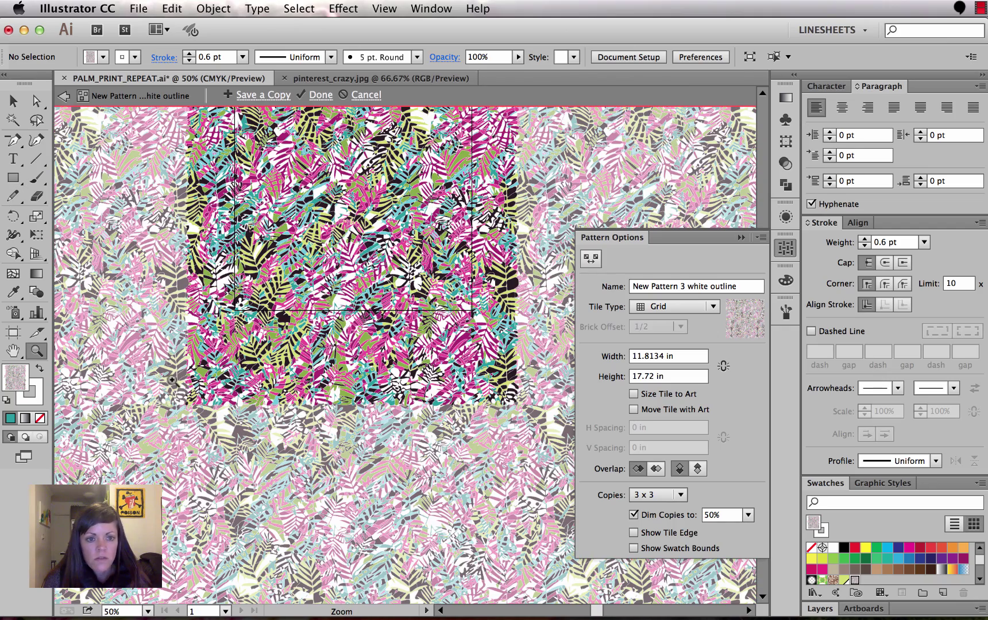
drag(172, 381, 355, 458)
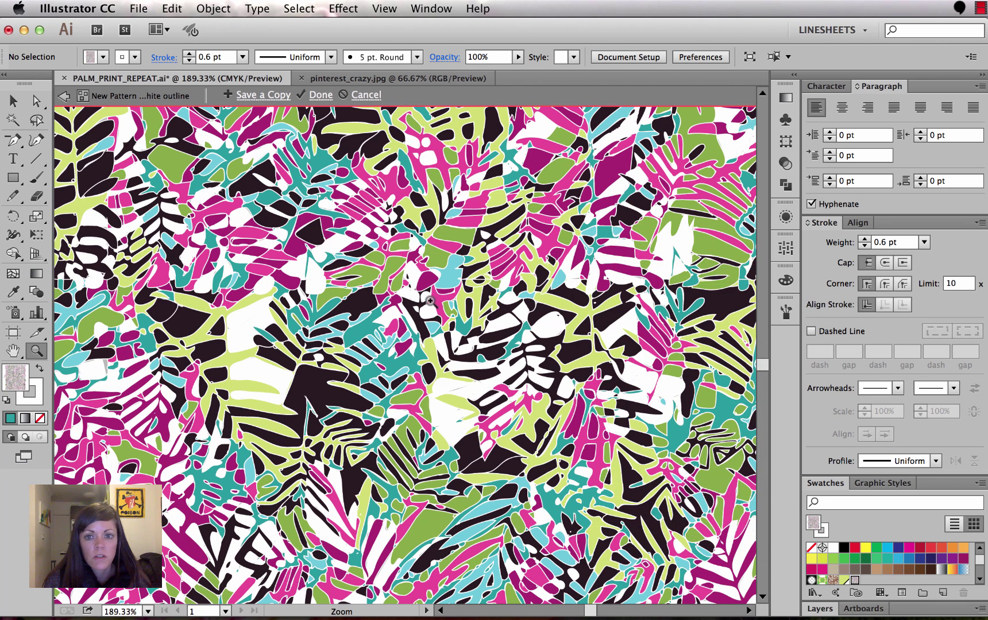
scroll(472, 304, left, 2)
scroll(472, 304, right, 5)
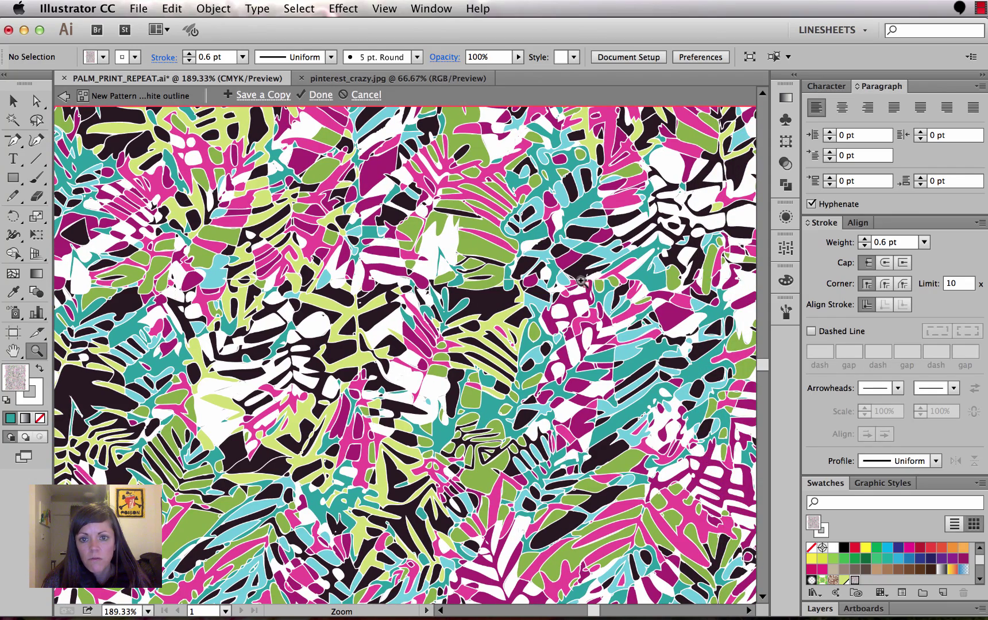
scroll(598, 290, right, 5)
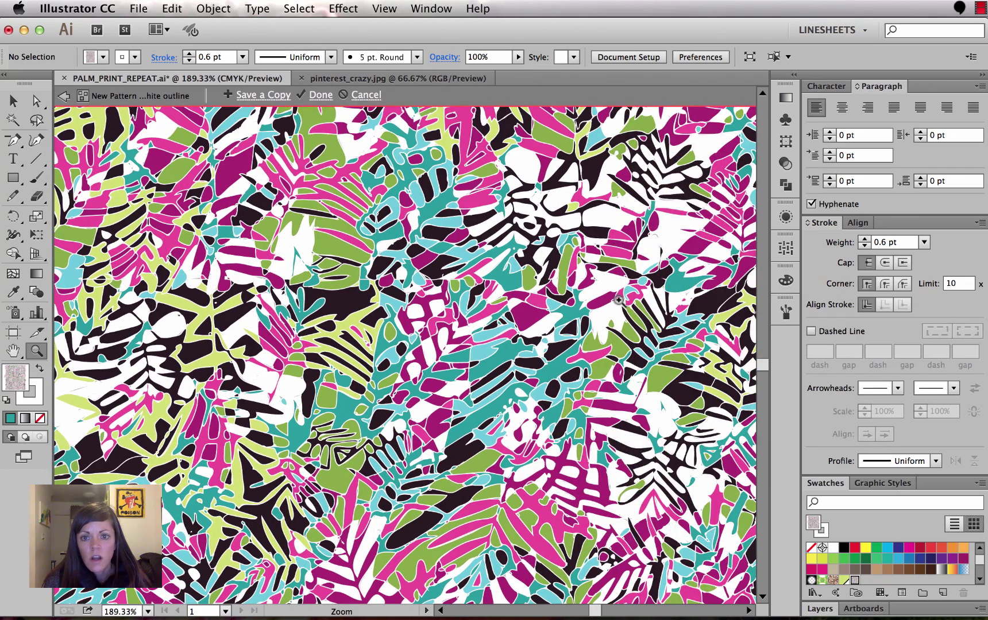
scroll(614, 301, right, 3)
scroll(614, 301, right, 8)
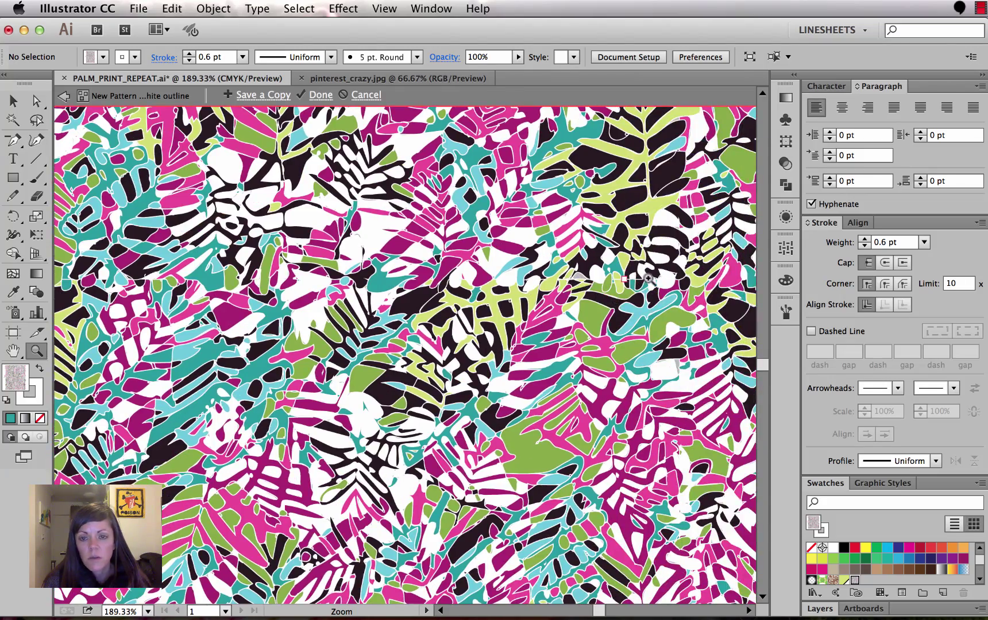
drag(666, 319, 457, 349)
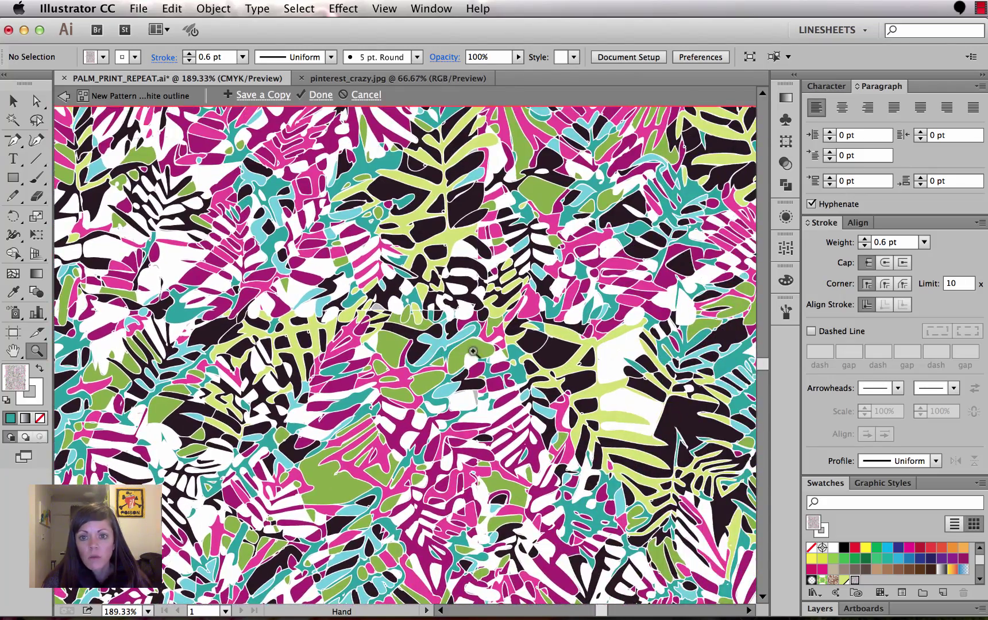